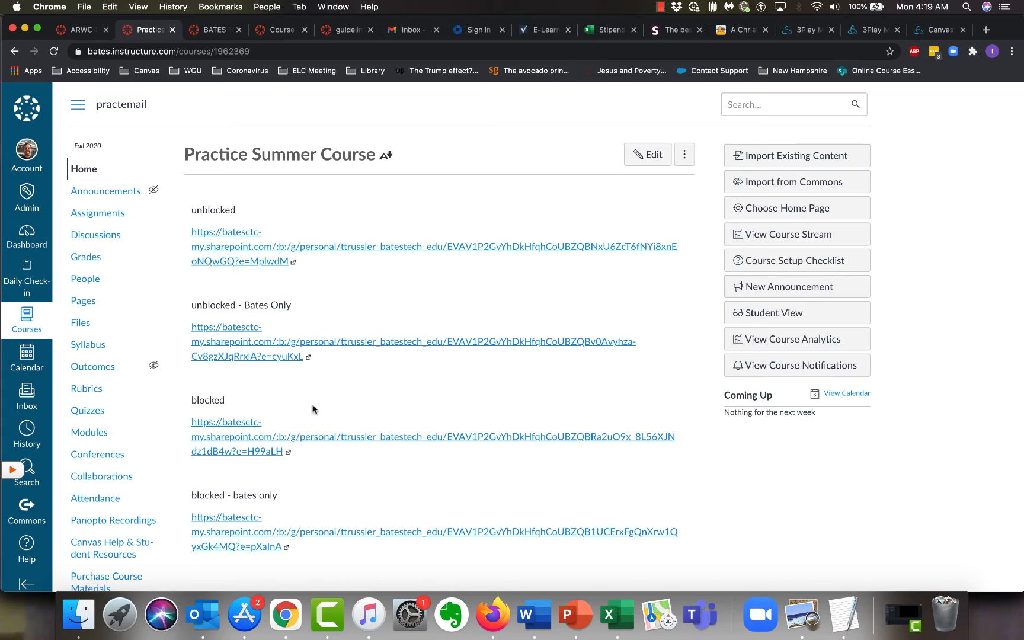
- Open the practice course's settings and set the course start date to Sep 28, 2020
scroll(313, 409, down, 5)
click(93, 575)
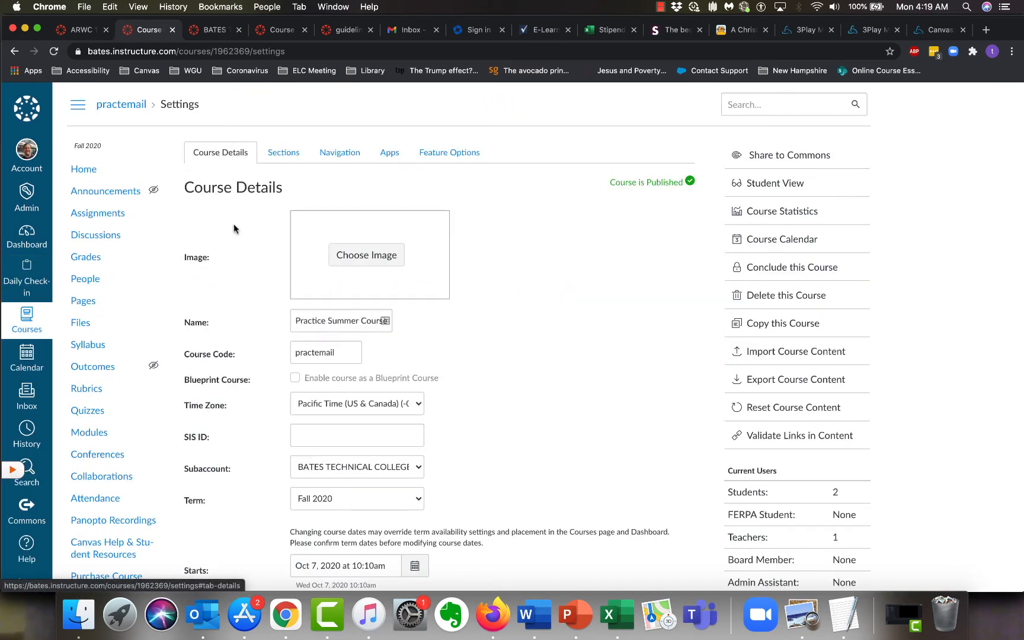
scroll(238, 248, down, 3)
scroll(239, 251, down, 3)
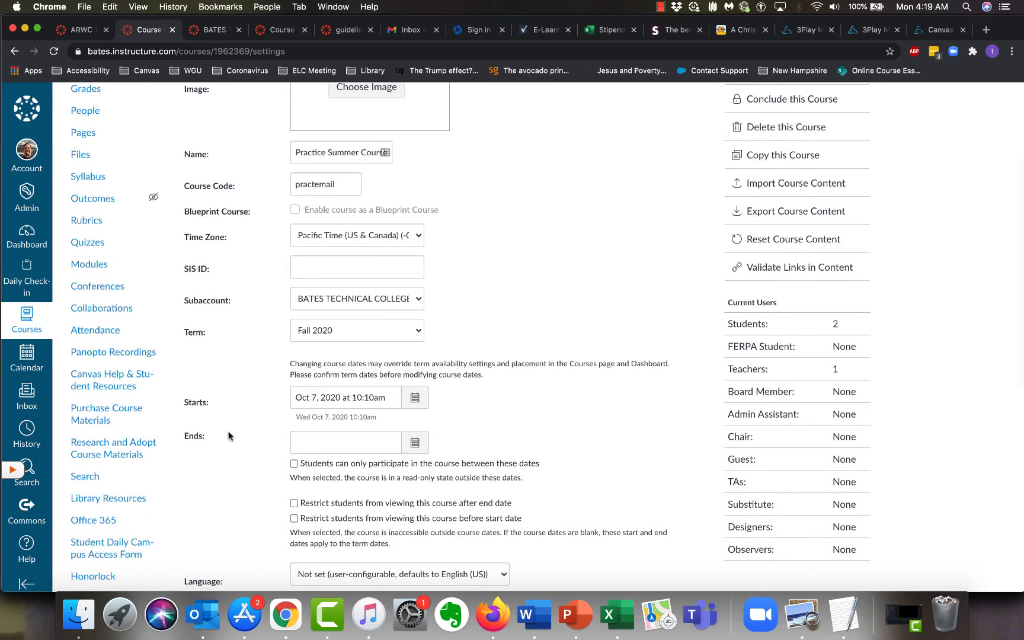
scroll(229, 436, down, 2)
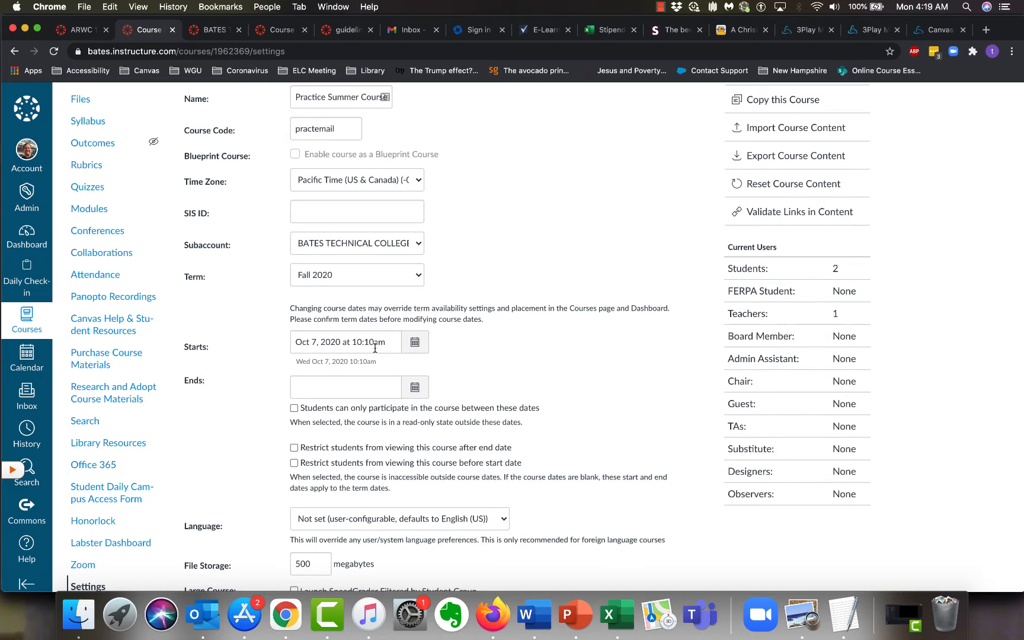
click(407, 351)
click(299, 363)
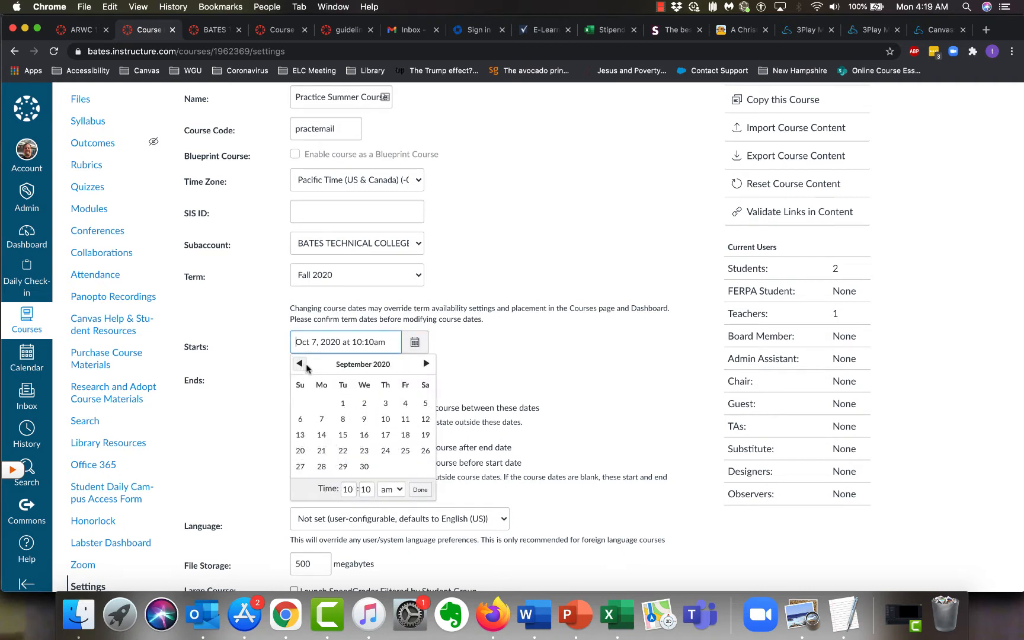
click(321, 466)
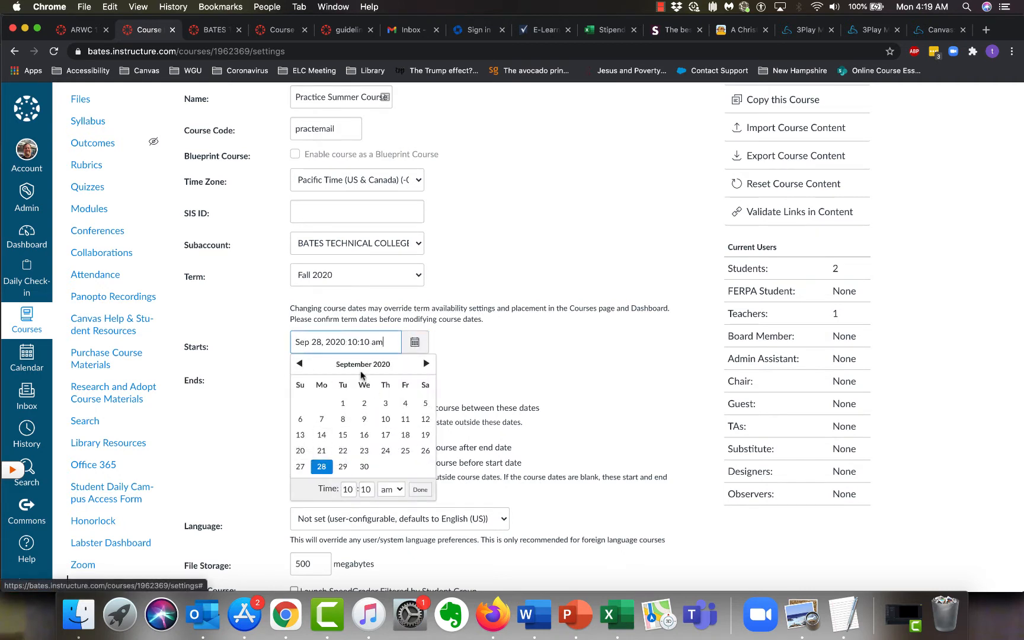
click(420, 490)
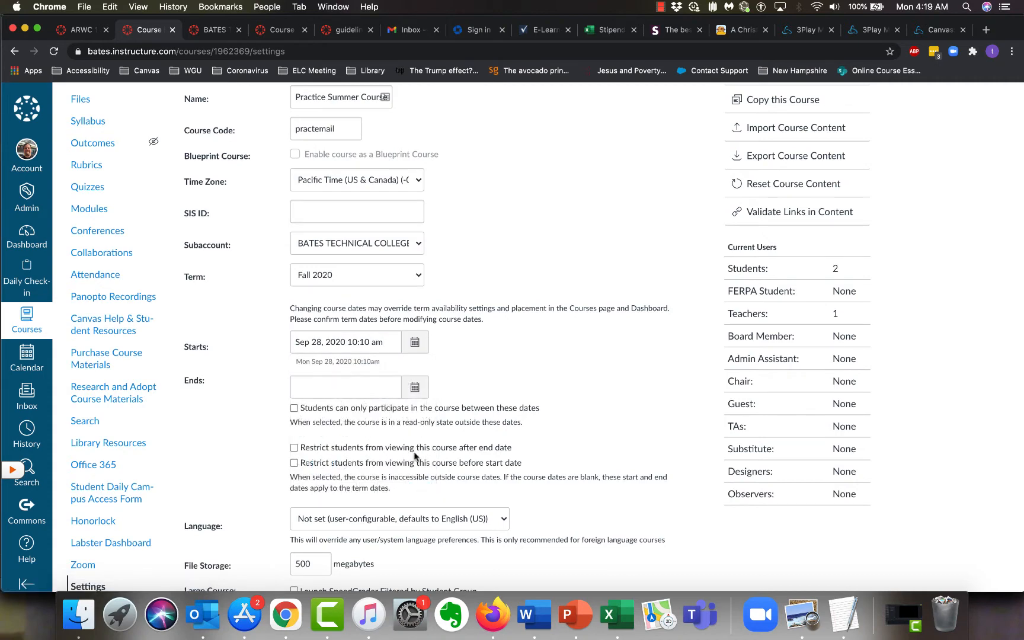
- Set the course end date to Dec 16, 2020 at 11:59 pm
click(415, 388)
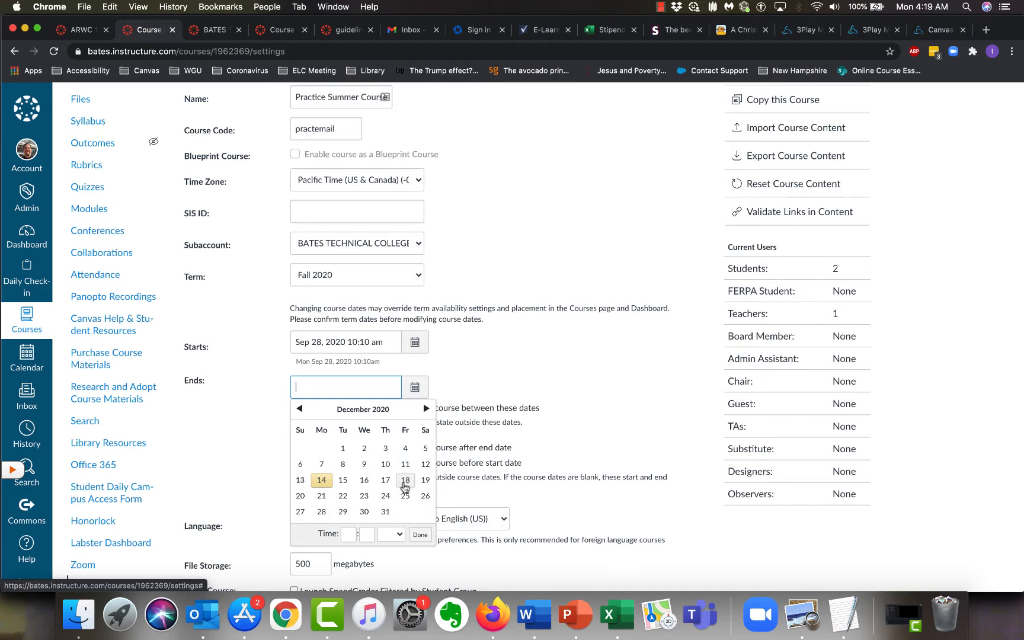
click(364, 481)
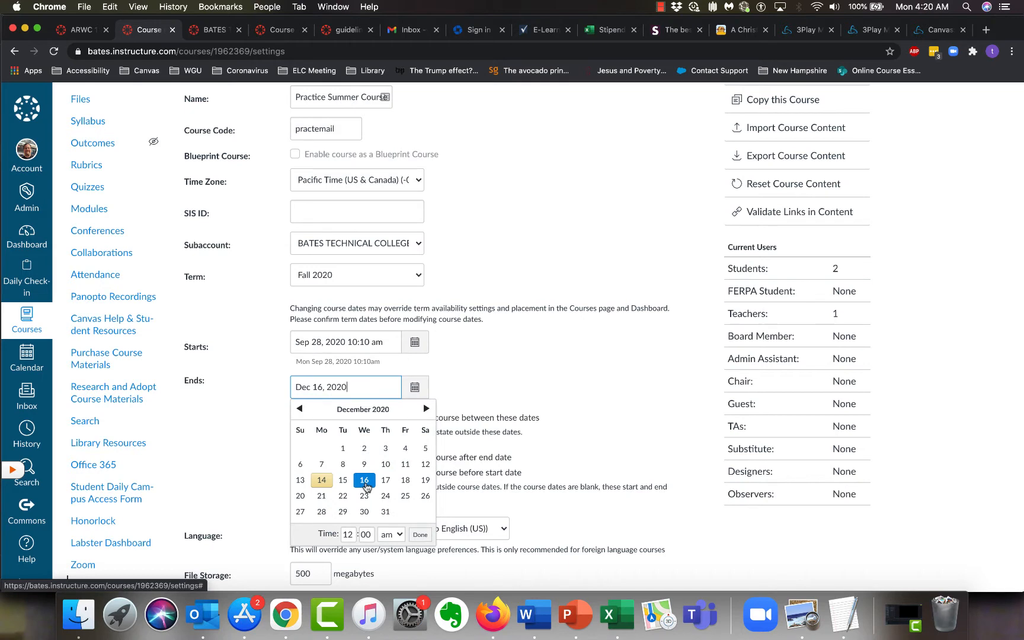
click(347, 535)
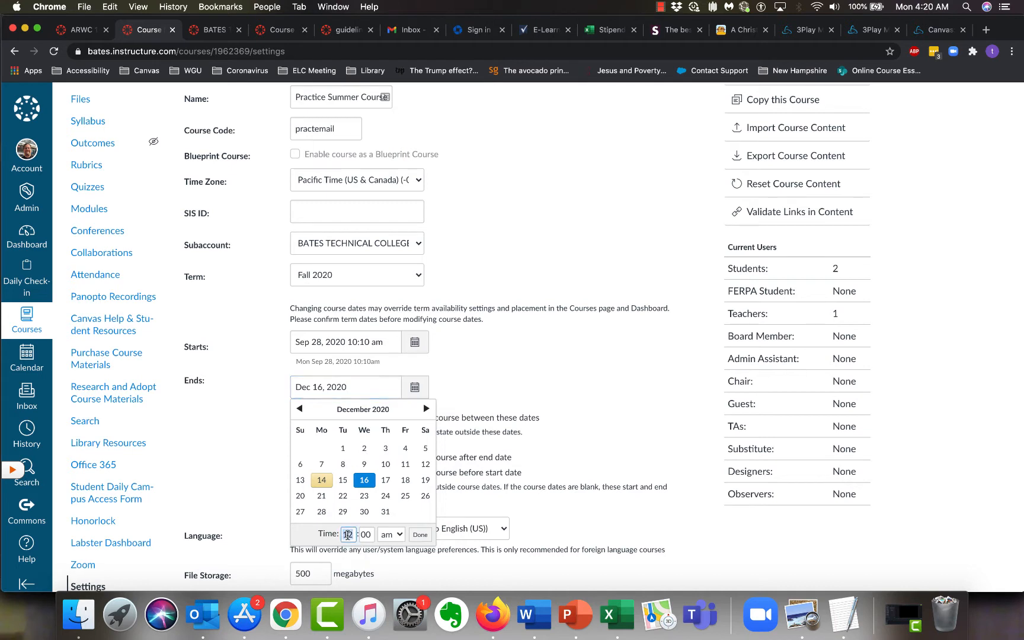
text(1)
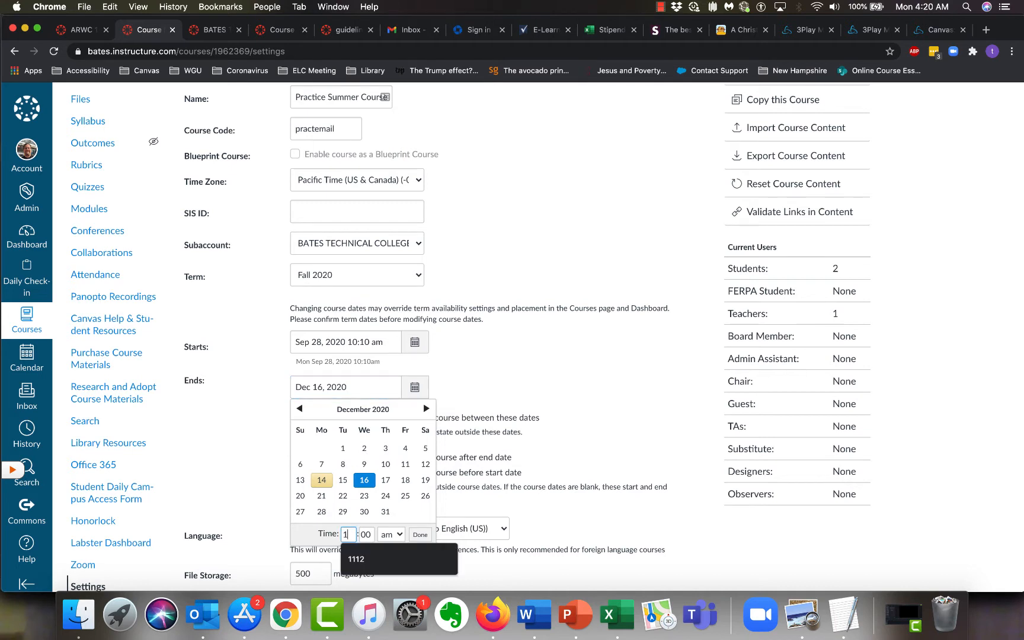
text(1)
key(Tab)
text(5)
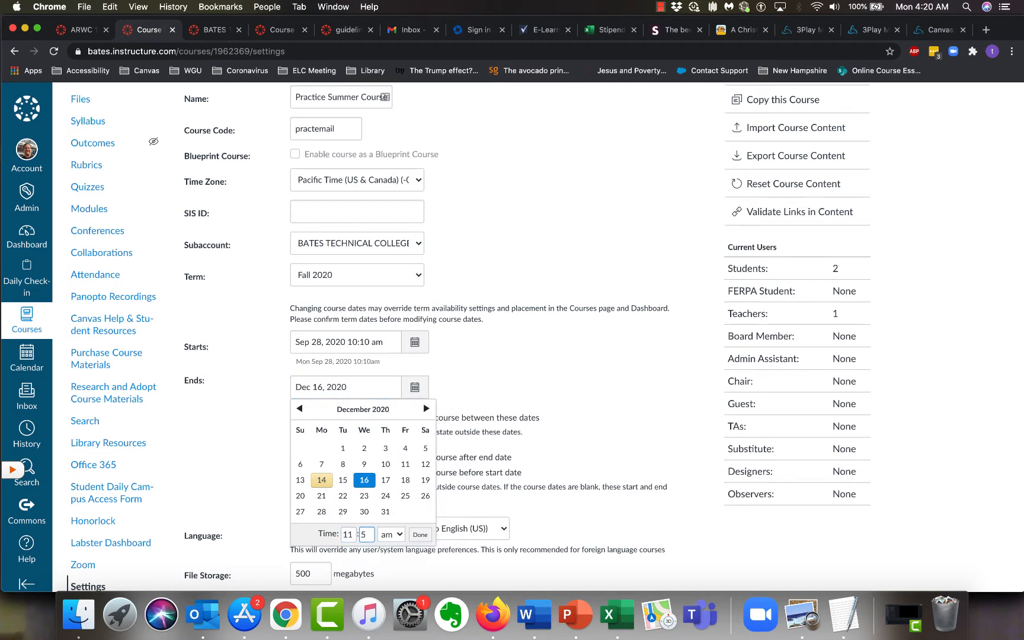
text(9)
key(Tab)
key(p)
click(420, 535)
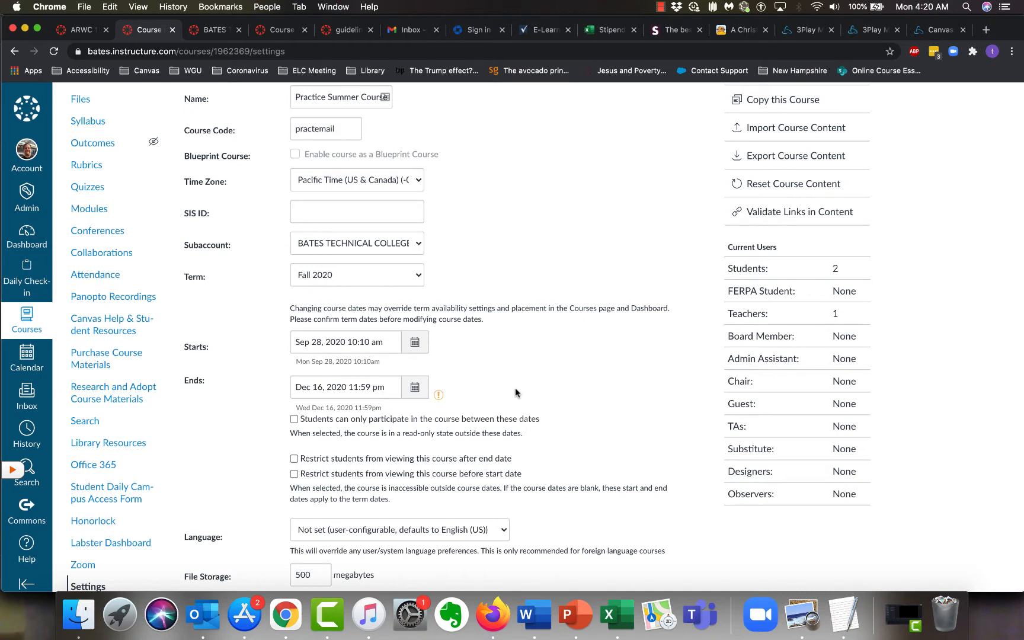
- Restrict student participation to between the course dates and save the updated course details
click(294, 420)
scroll(473, 457, down, 5)
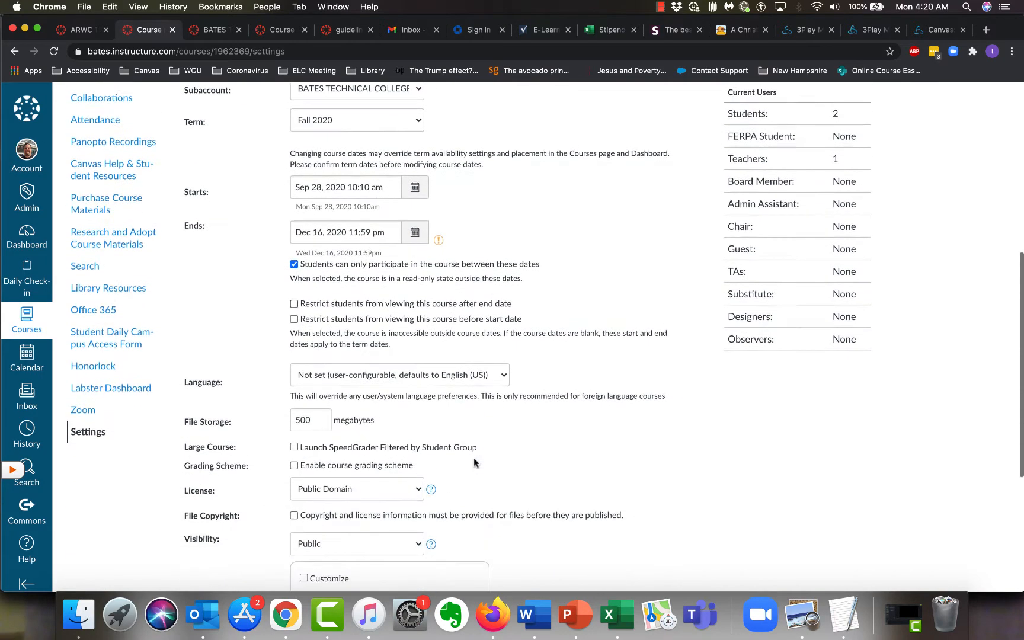
scroll(473, 457, down, 8)
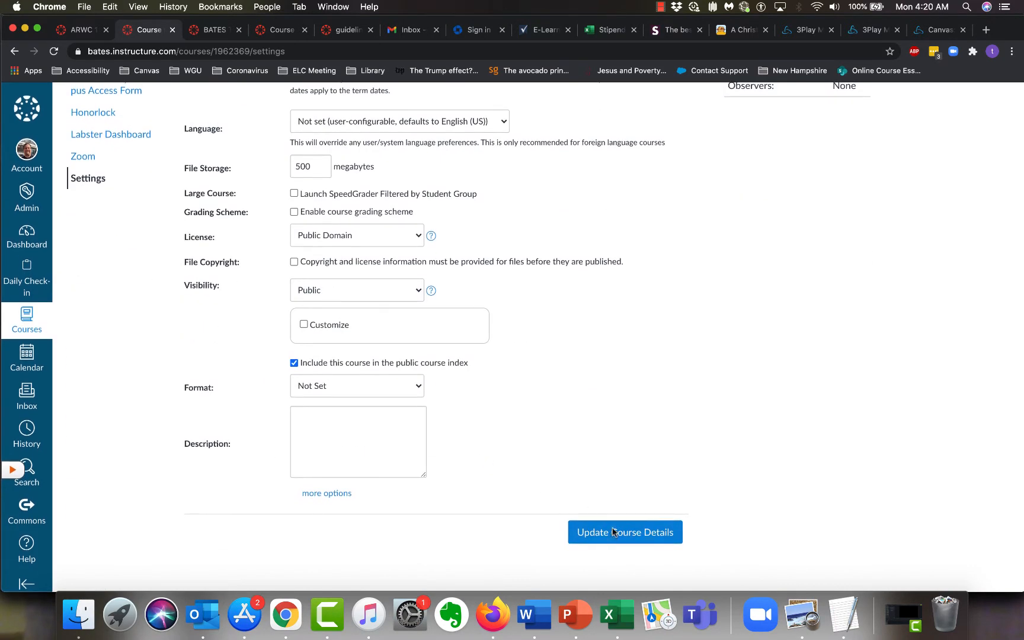
click(613, 531)
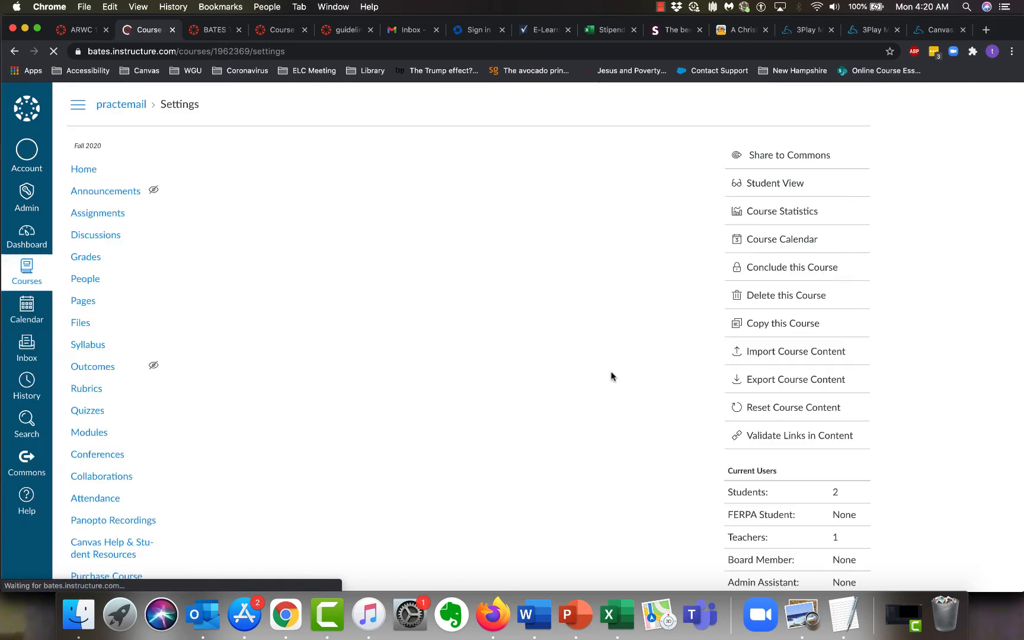
scroll(612, 376, down, 3)
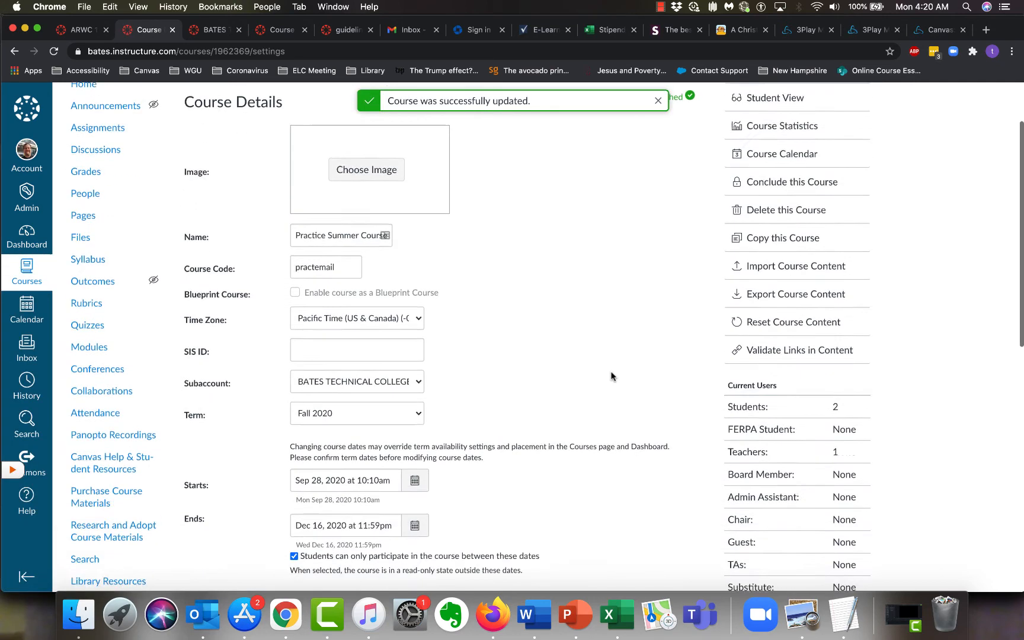
scroll(612, 376, down, 5)
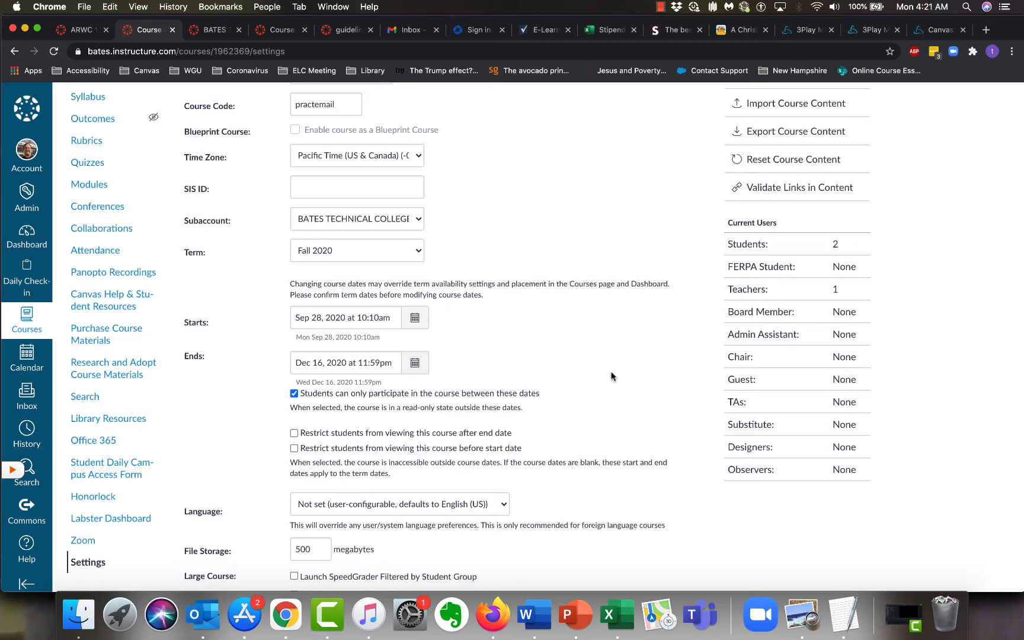
- Add a new course section named "Incomplete"
scroll(491, 244, up, 5)
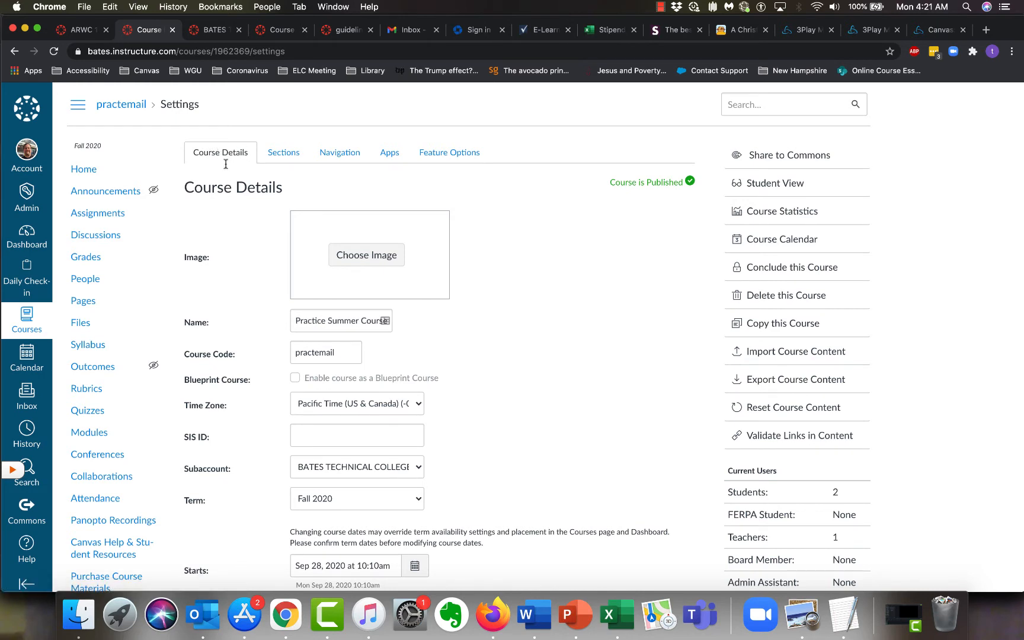
click(277, 155)
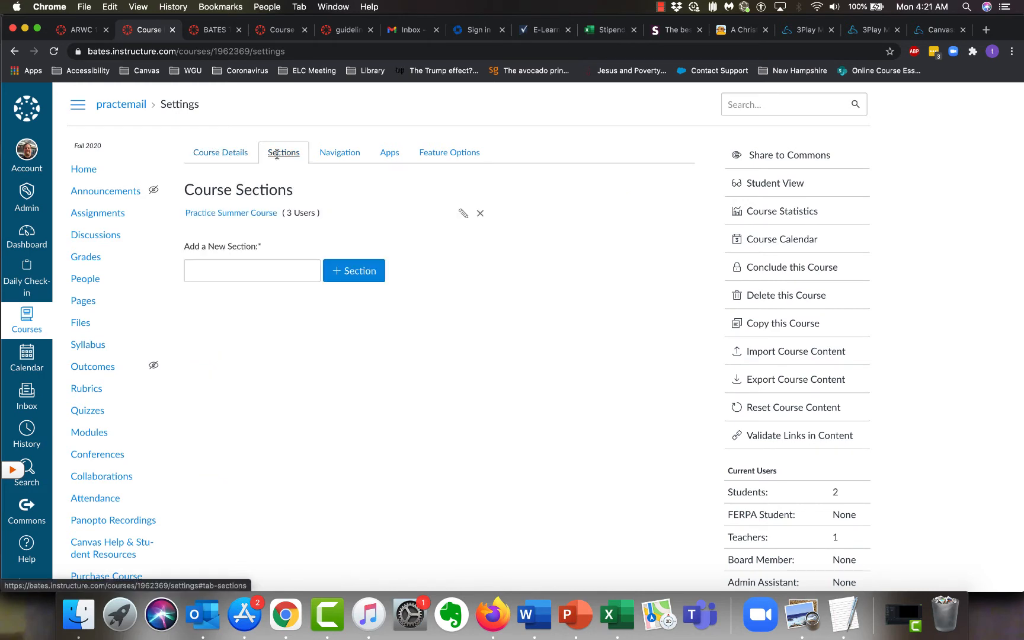
click(269, 267)
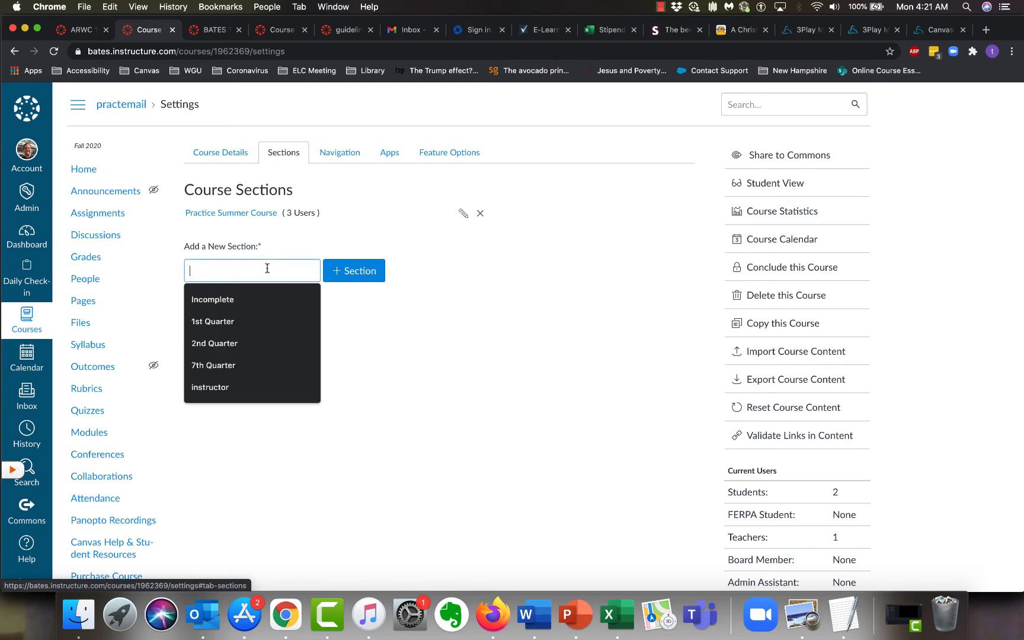
text(INcomplete)
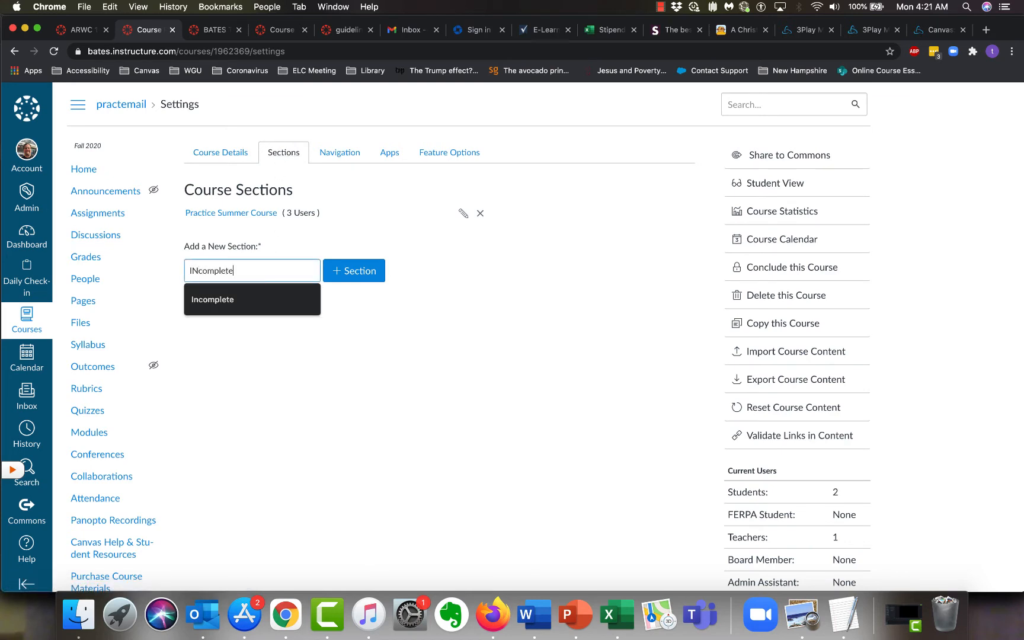
key(BackSpace)
key(BackSpace)
key(BackSpace)
key(BackSpace)
key(BackSpace)
key(BackSpace)
key(BackSpace)
key(BackSpace)
key(BackSpace)
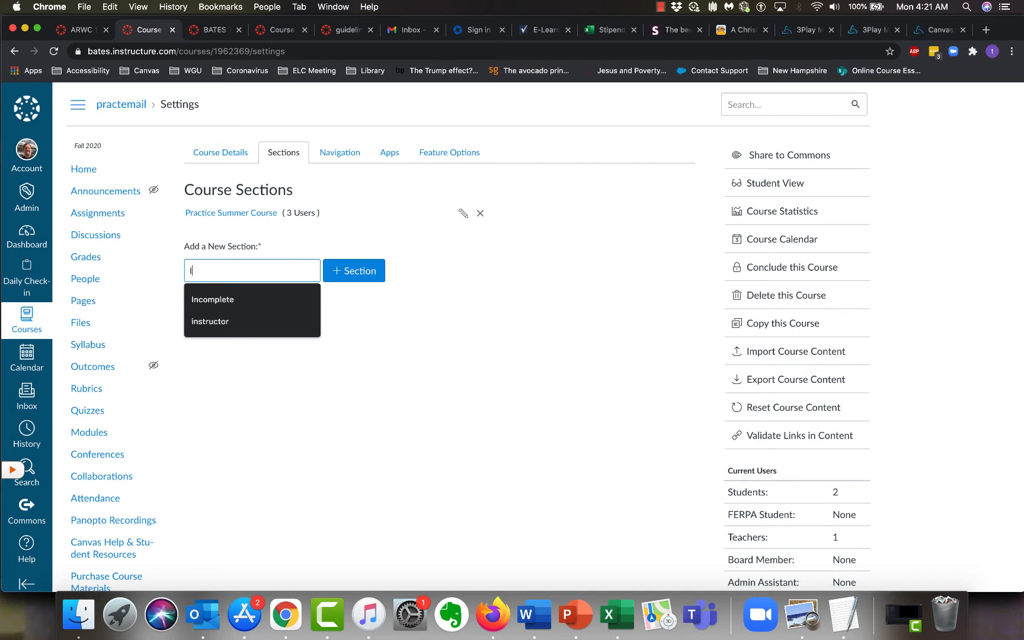
text(ncomplete)
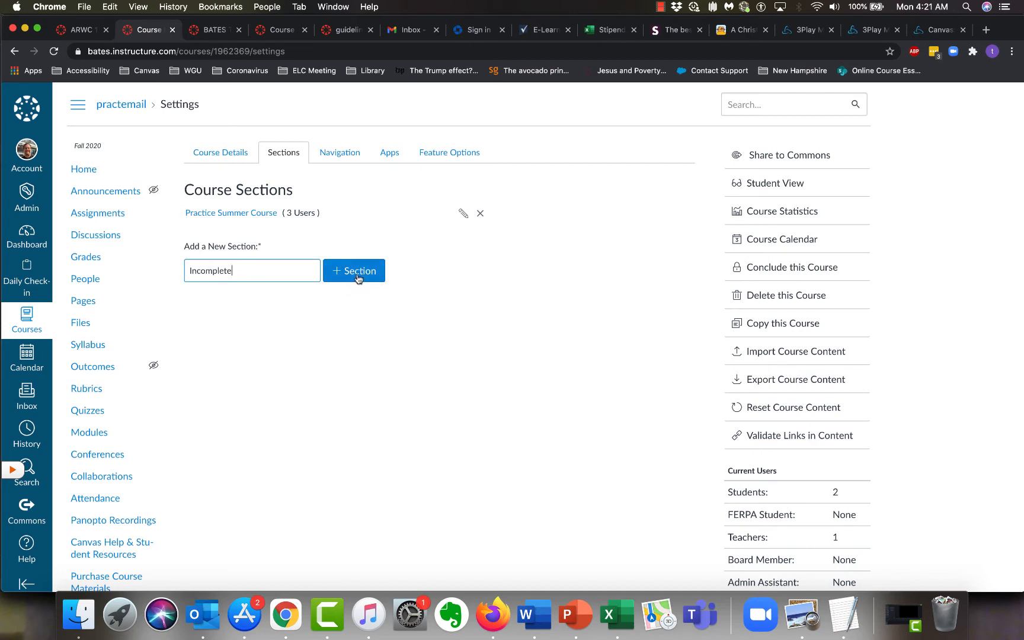
click(358, 276)
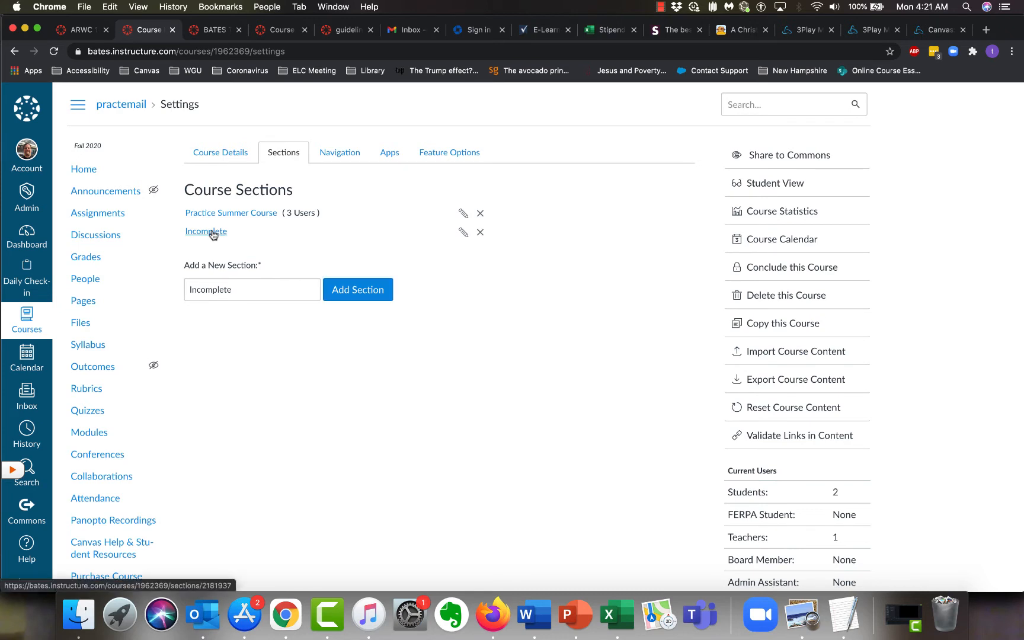
- Open the Incomplete section for editing and set its start date to Sep 28, 2020
click(211, 232)
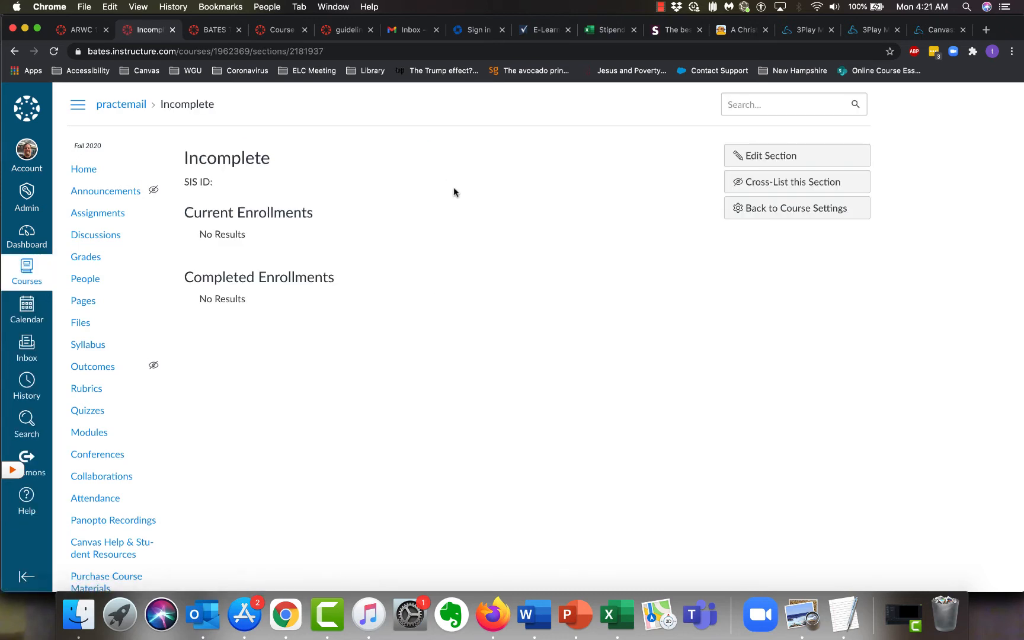
click(779, 154)
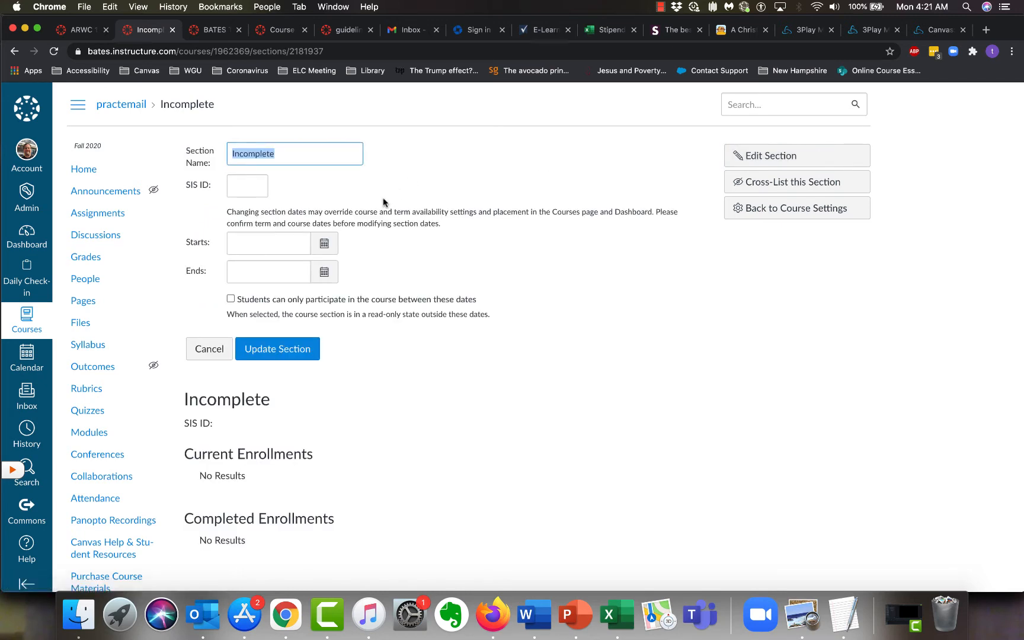
click(323, 251)
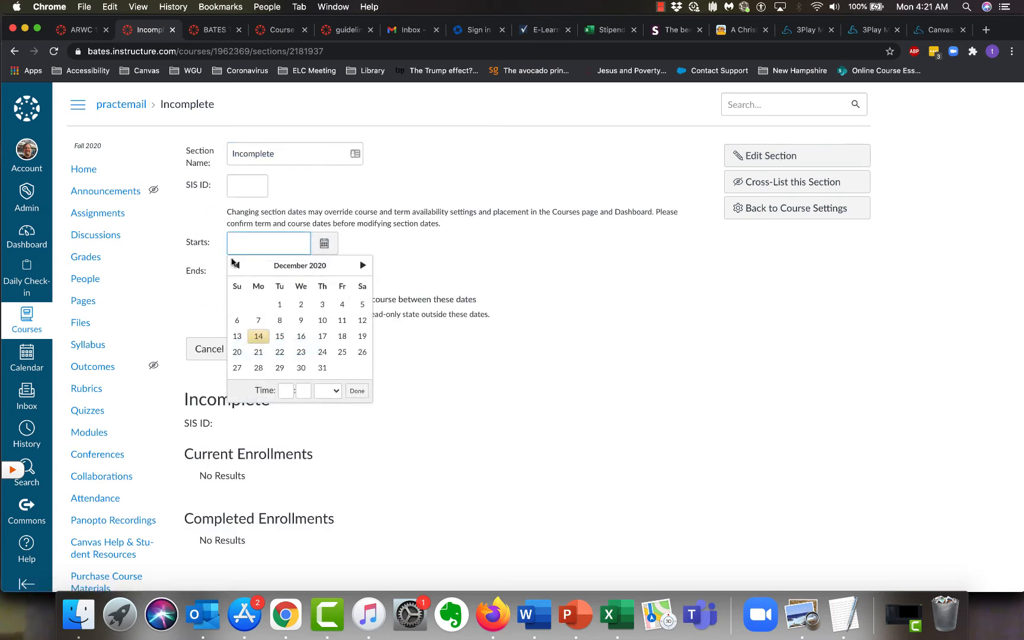
click(237, 266)
click(237, 266)
click(236, 266)
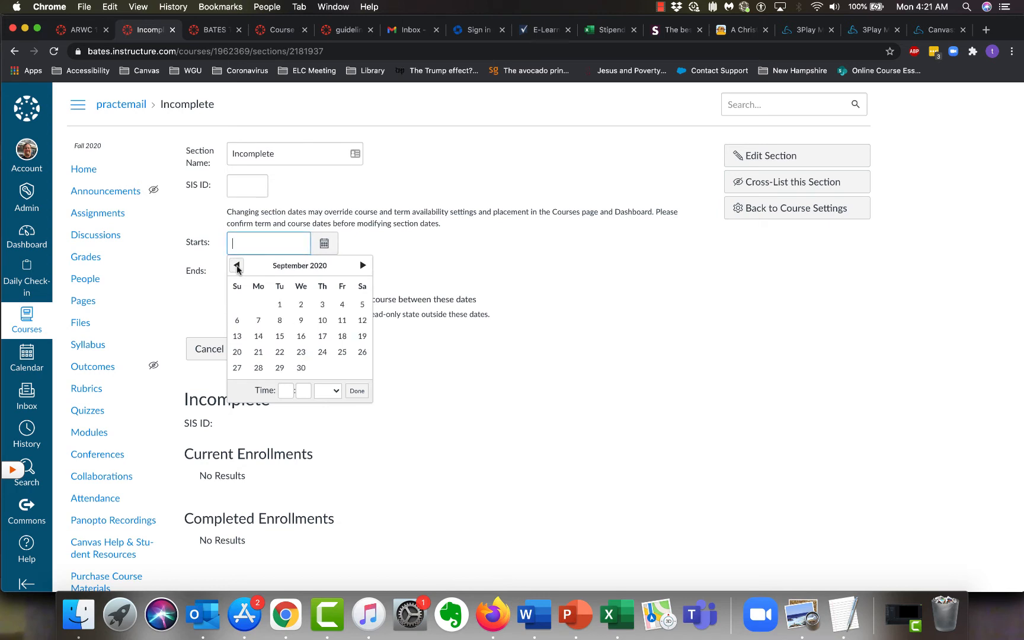
click(259, 369)
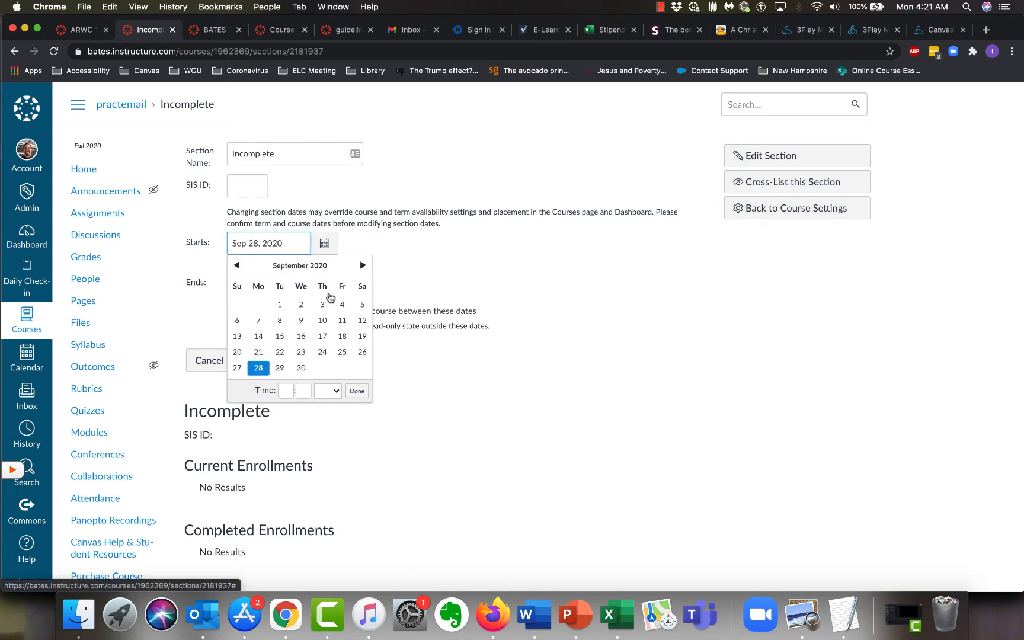
click(356, 390)
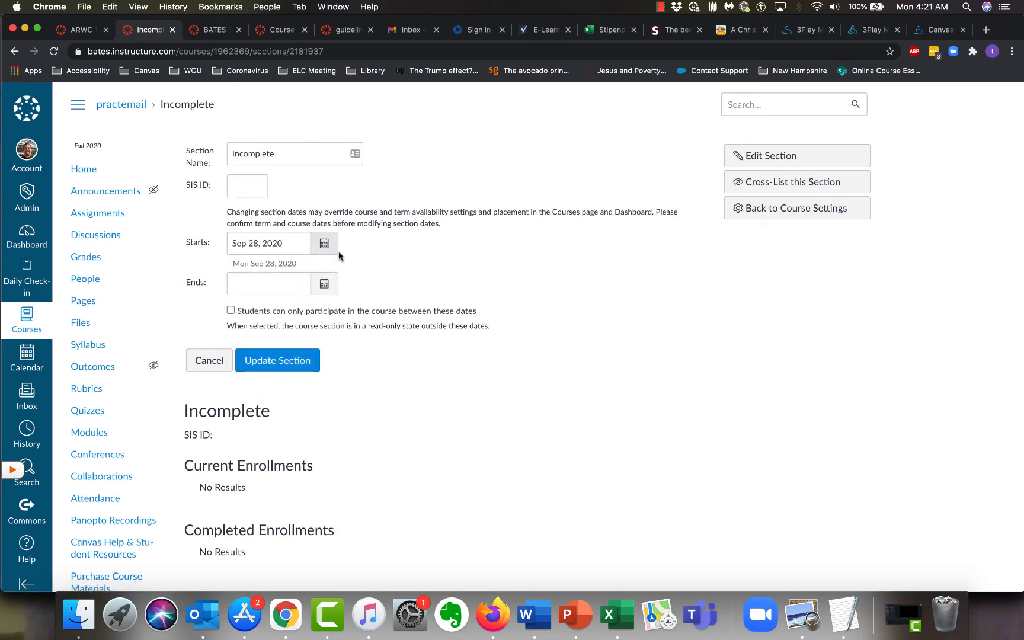
- Set the Incomplete section's end date to Mar 16, 2021 at 11:59 pm
click(324, 285)
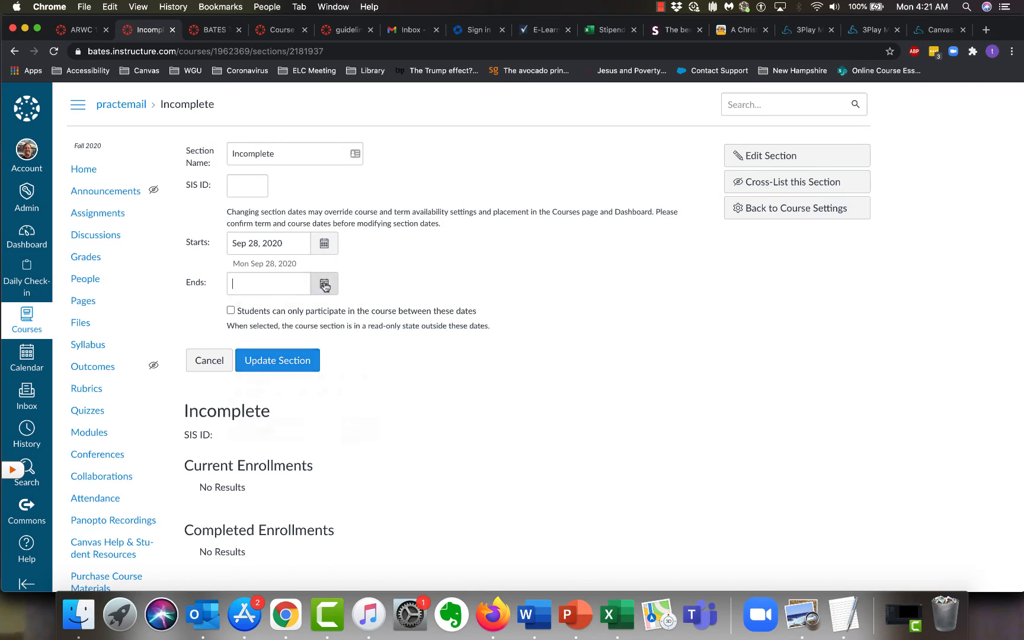
click(363, 306)
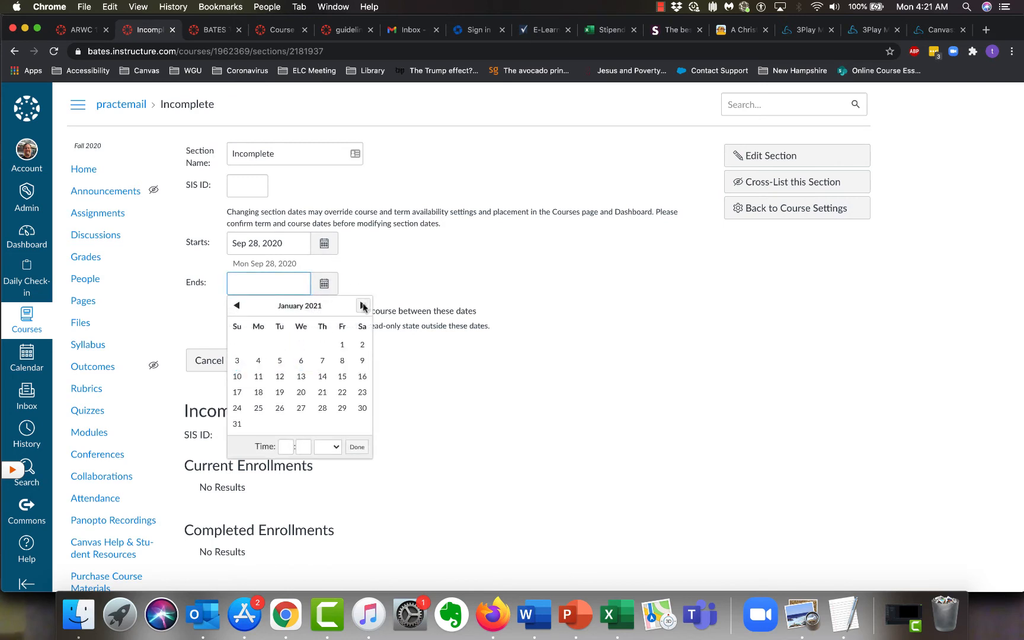
click(362, 305)
click(363, 305)
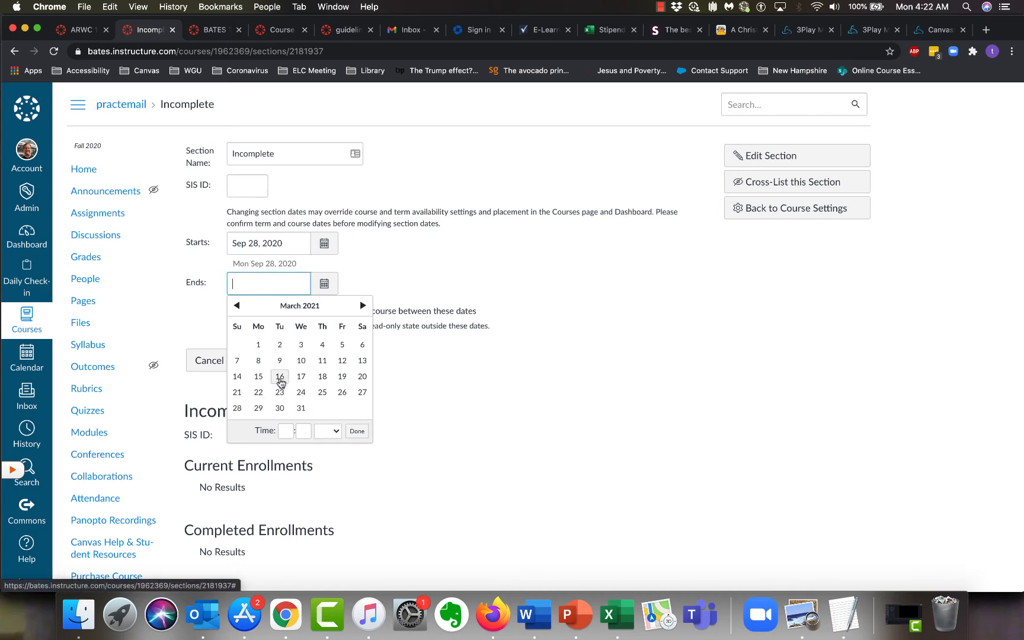
click(279, 377)
click(286, 430)
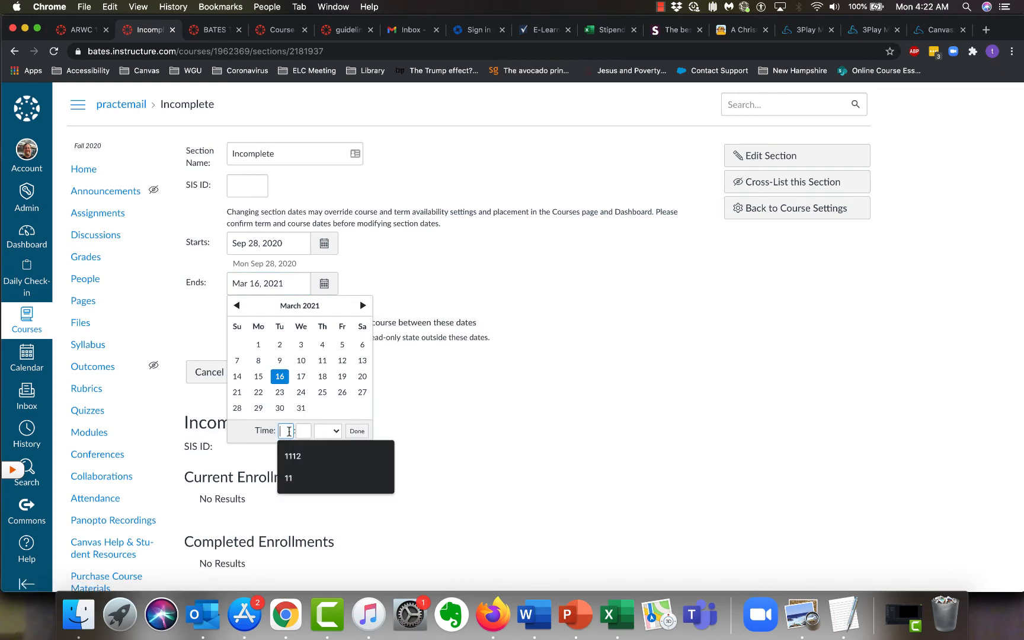
text(11)
key(Tab)
text(59)
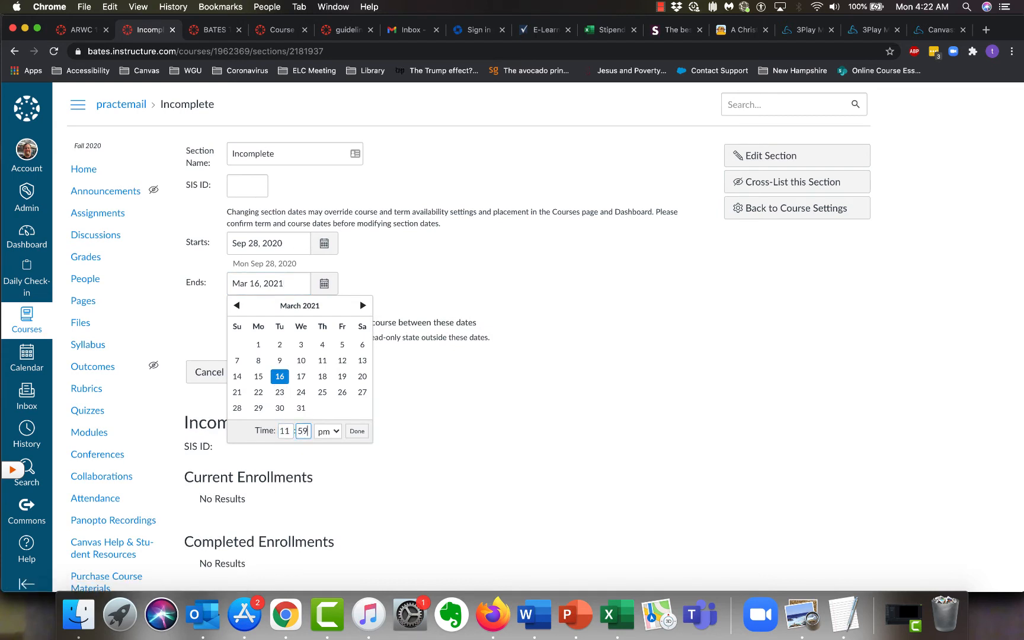
key(Tab)
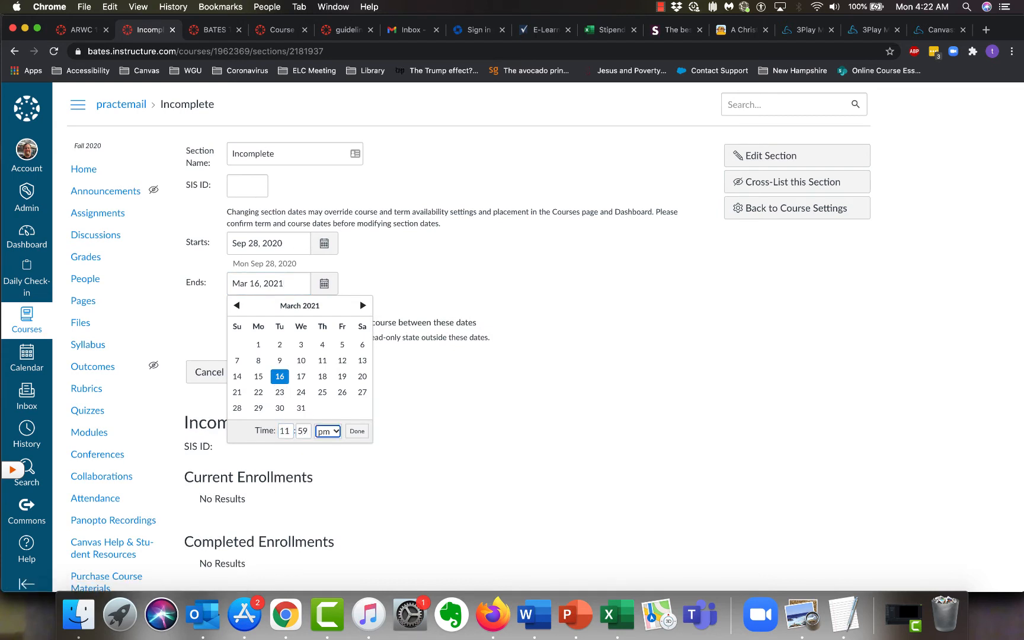
click(358, 431)
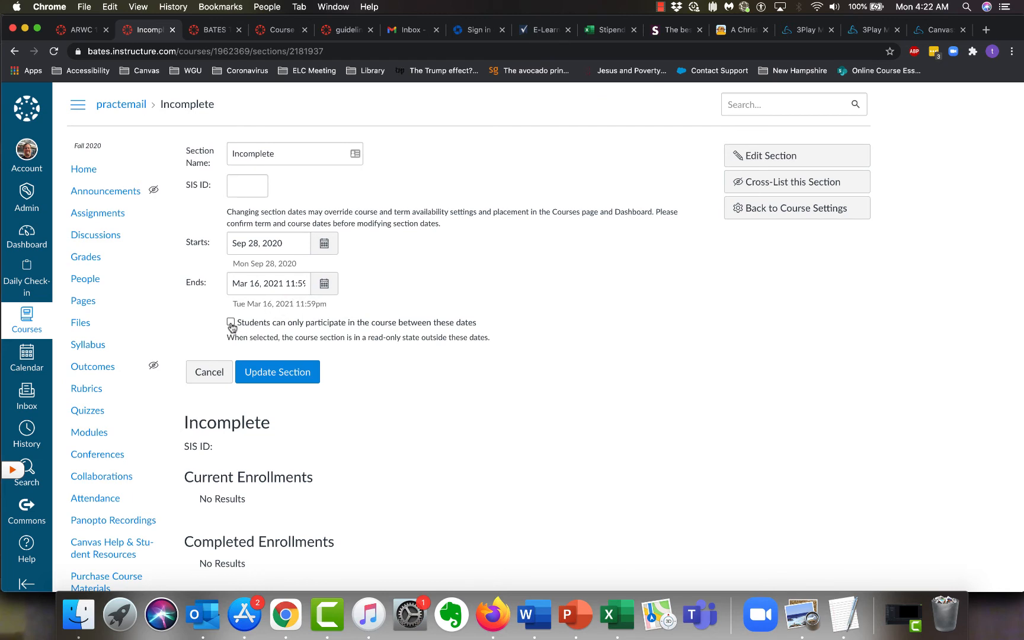
- Restrict student participation to between the Incomplete section's dates and save the section
click(230, 323)
click(306, 372)
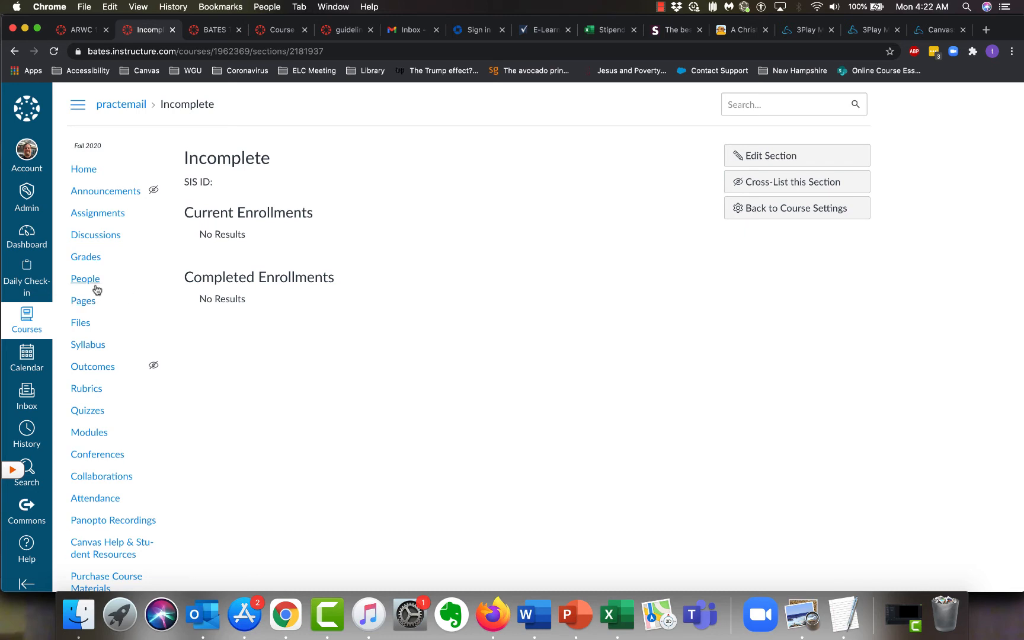
- Enroll the last student in the course's people list in the Incomplete section
click(94, 287)
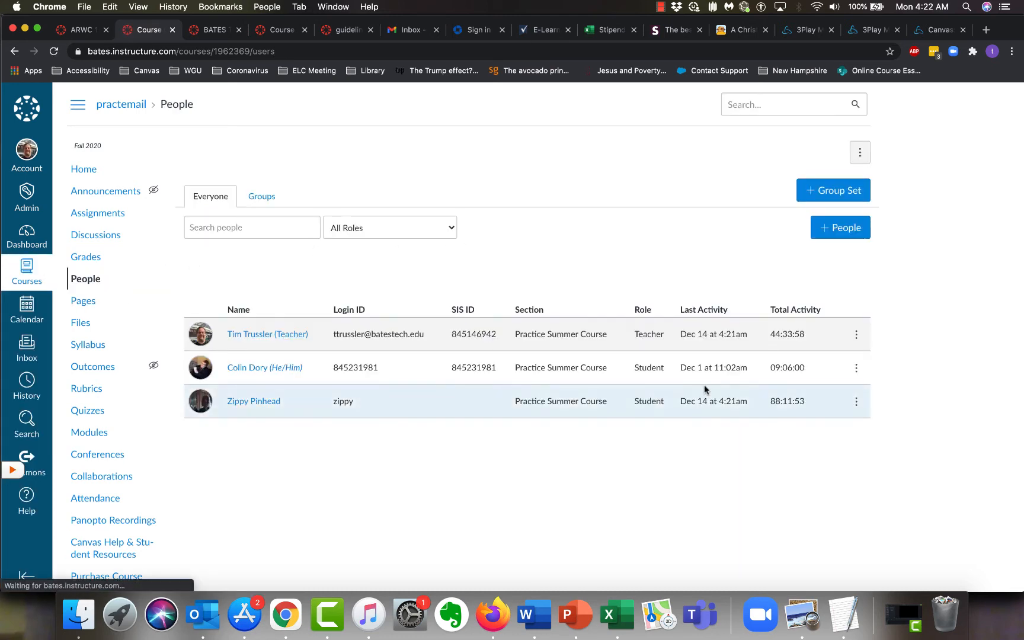
click(856, 401)
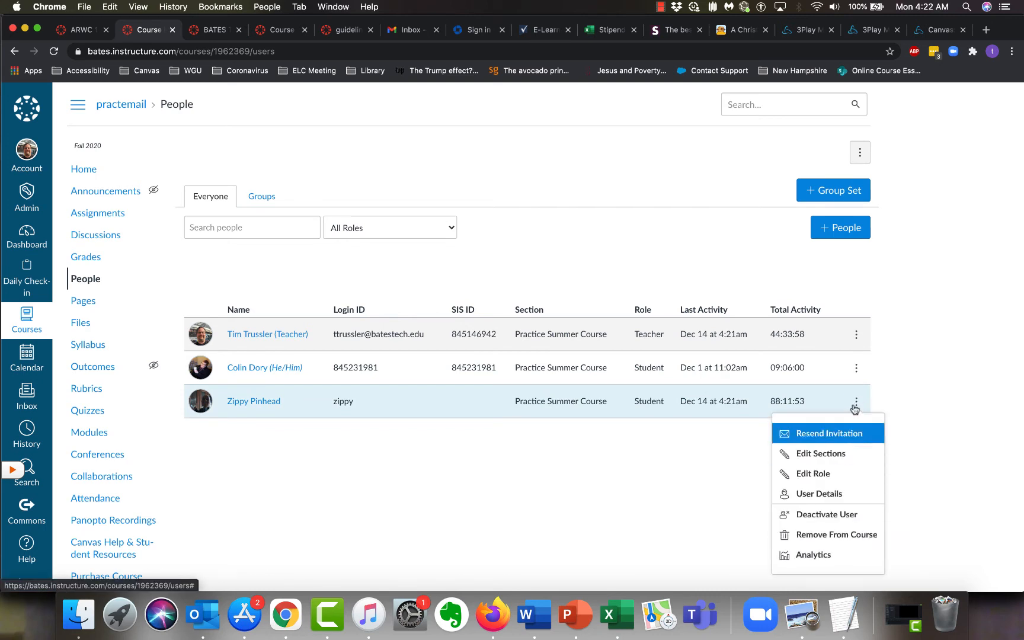
click(835, 455)
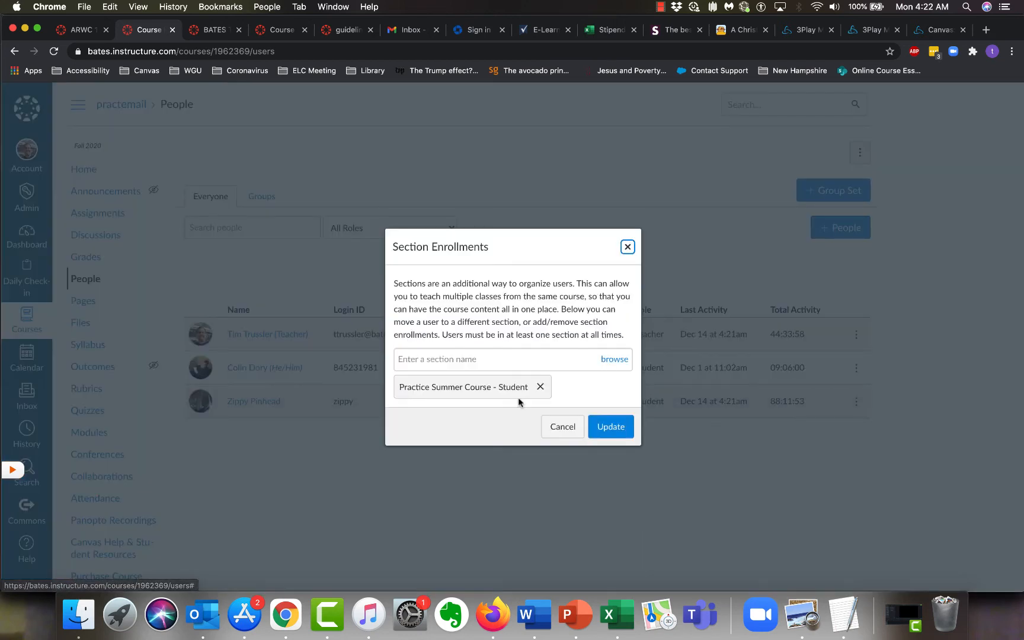
click(497, 360)
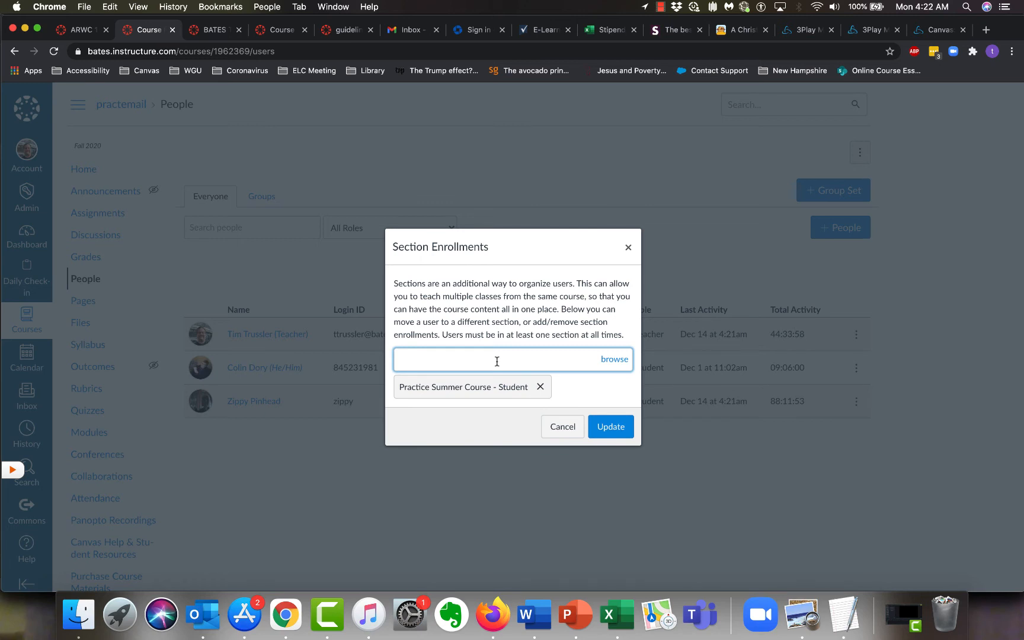
text(inc)
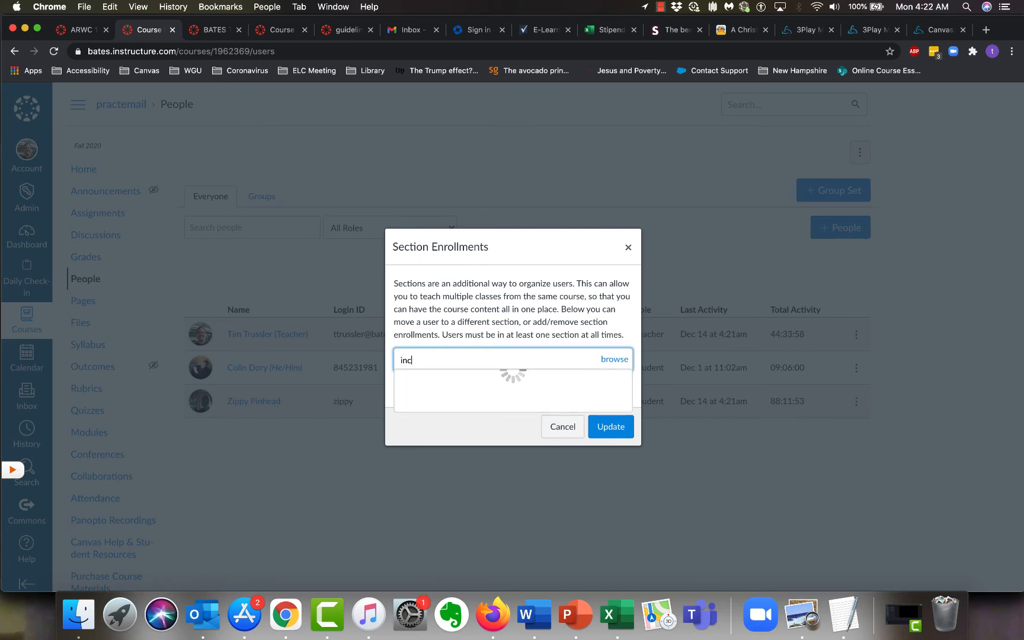
click(499, 378)
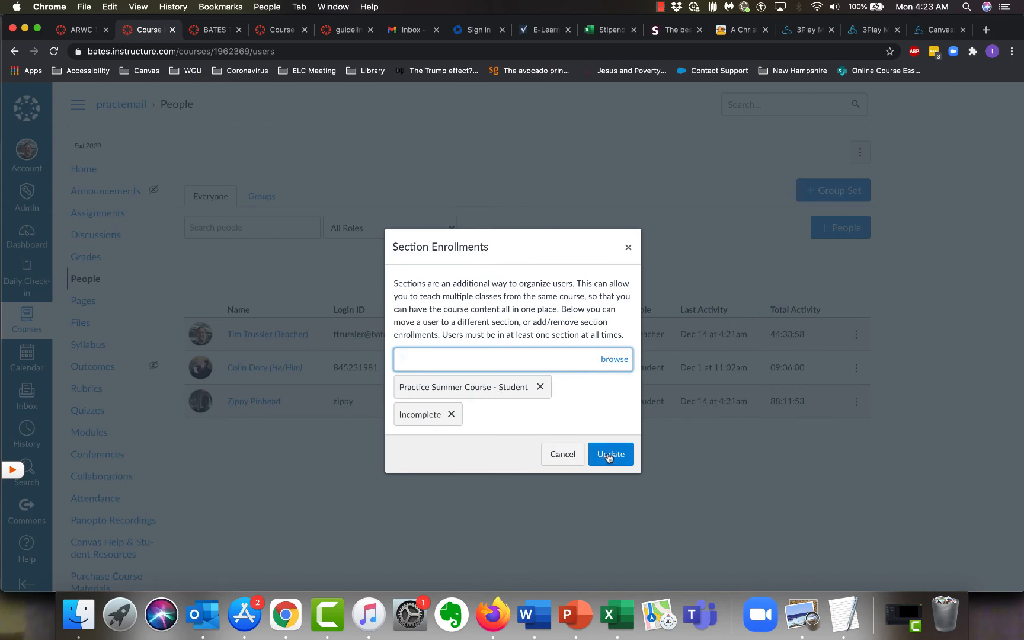
click(608, 455)
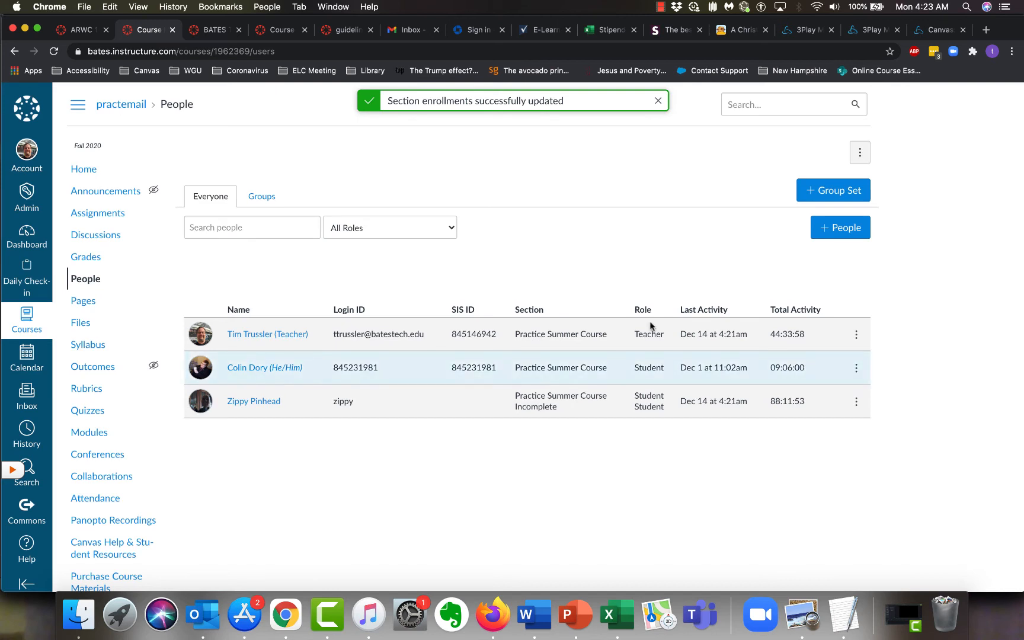
- Enroll the course's teacher in the Incomplete section as well
click(857, 334)
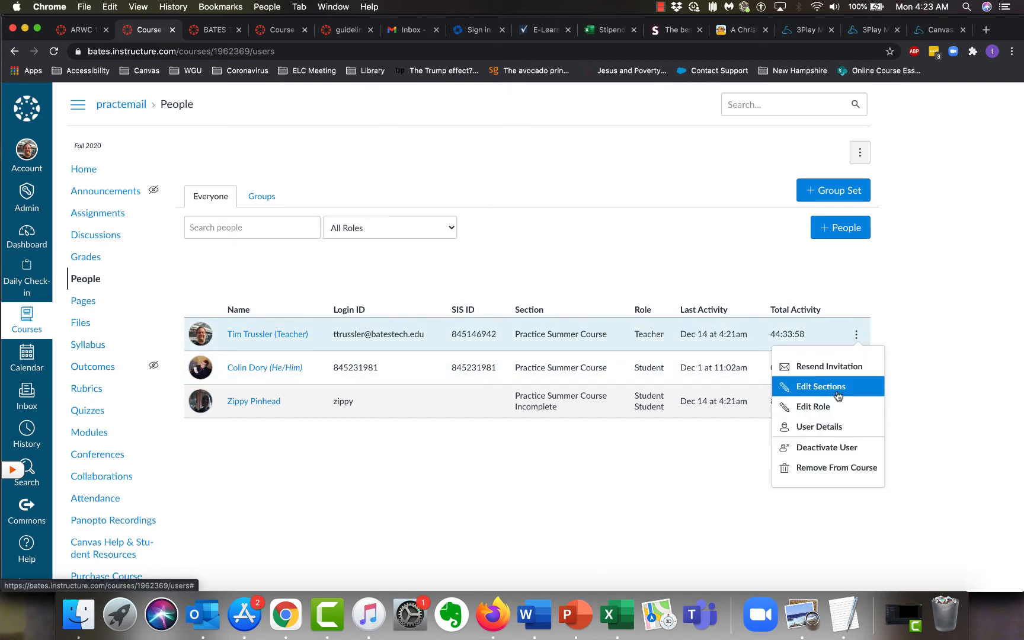
click(837, 391)
click(497, 359)
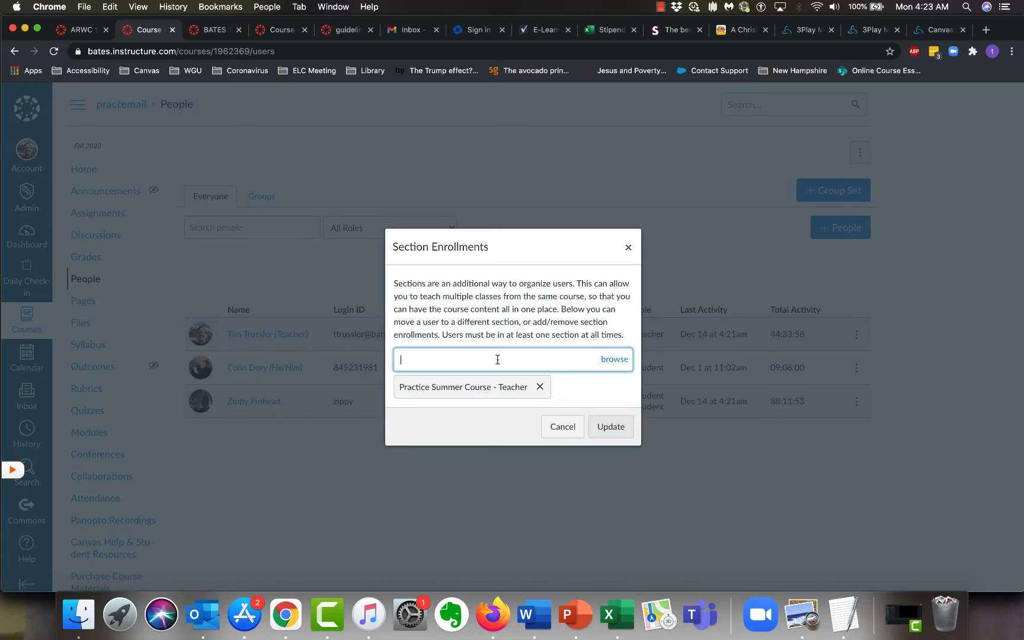
text(inco)
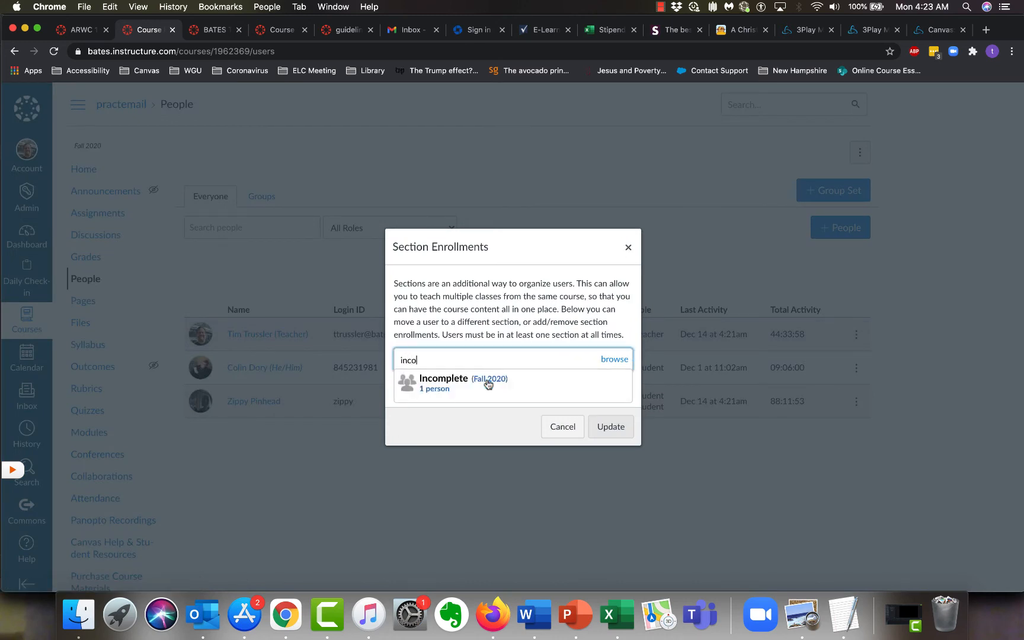
click(487, 382)
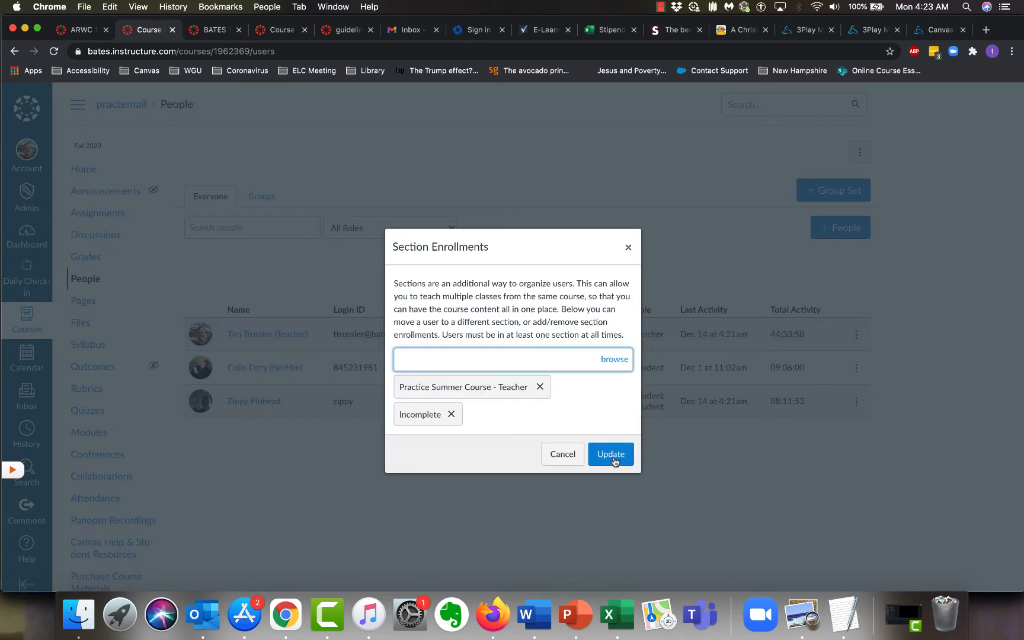
click(612, 457)
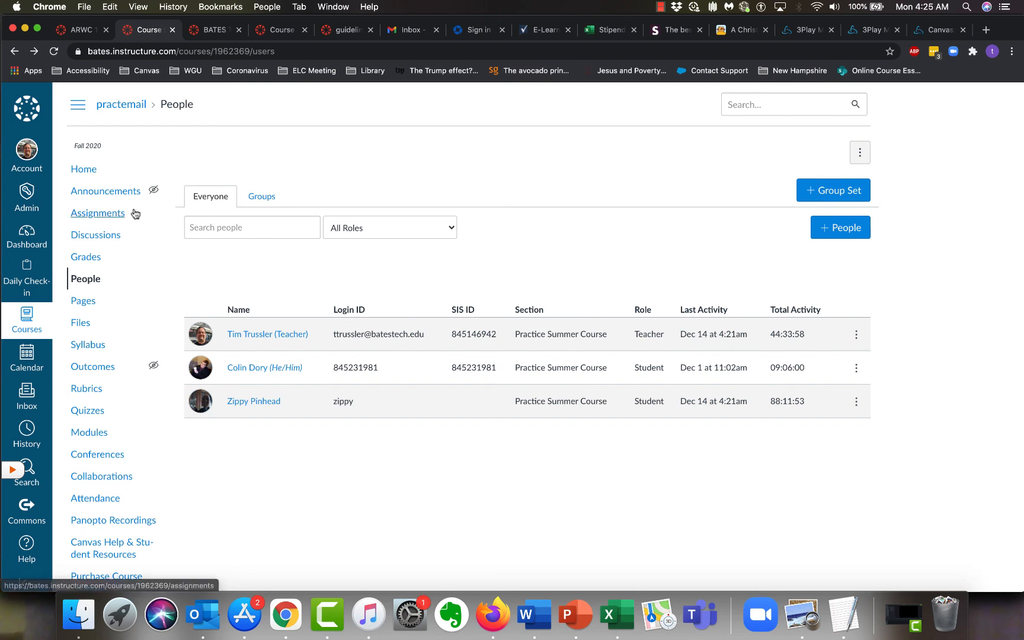
- Bulk edit the course's assignment dates to clear Available From and Available Until for "Module 1: Post Lab Quiz", and save
click(109, 213)
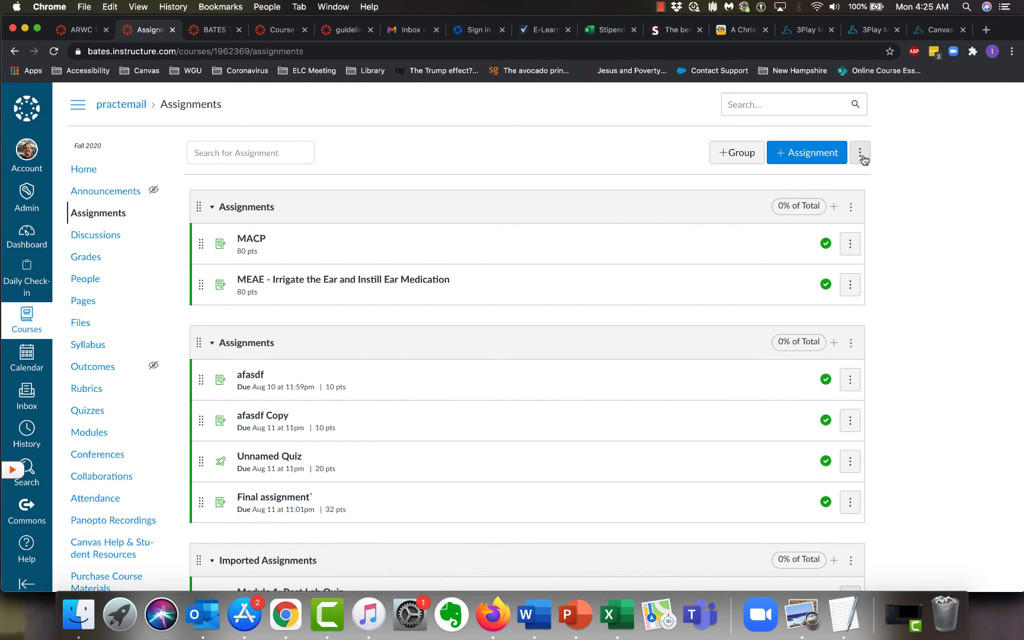
click(861, 155)
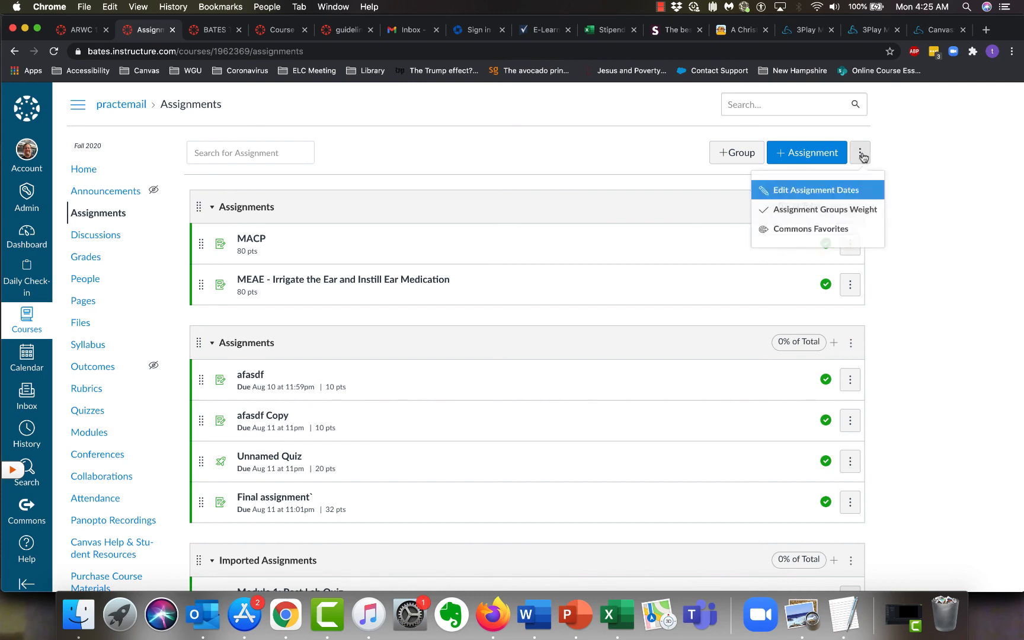
click(847, 190)
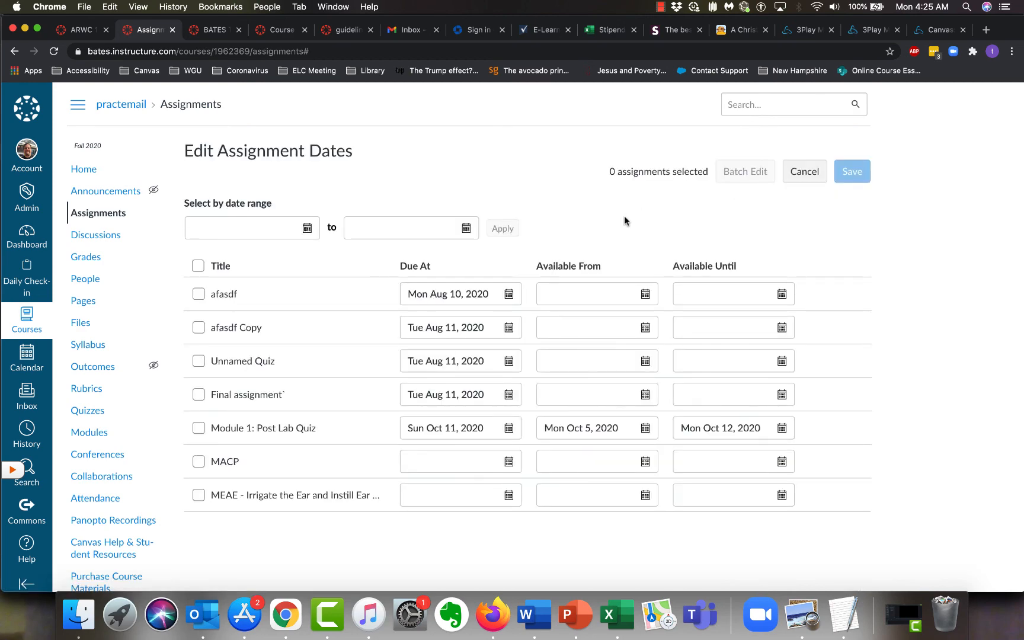
scroll(624, 216, down, 1)
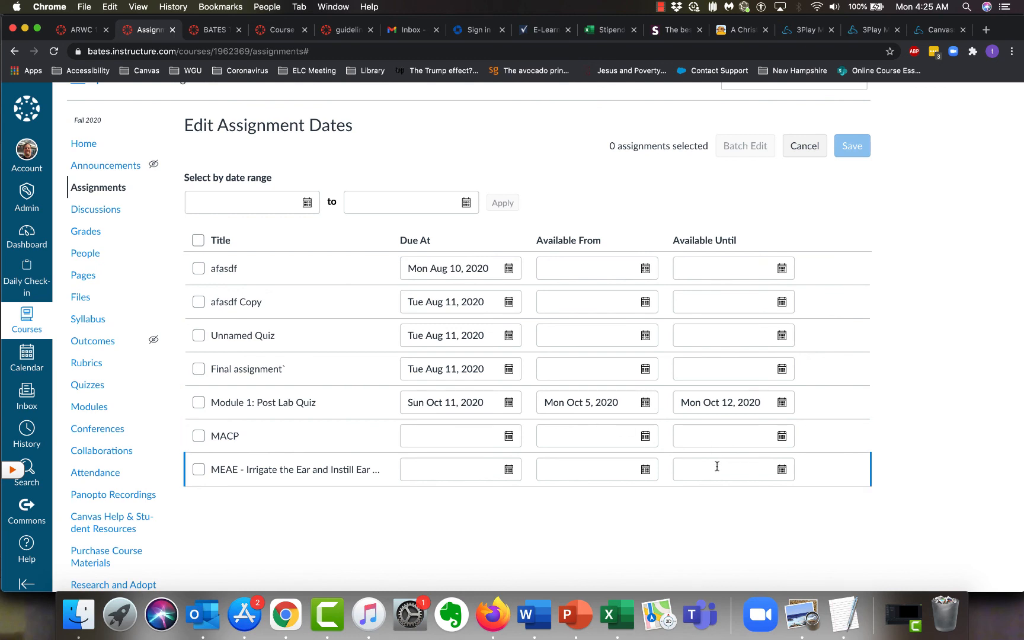
click(606, 405)
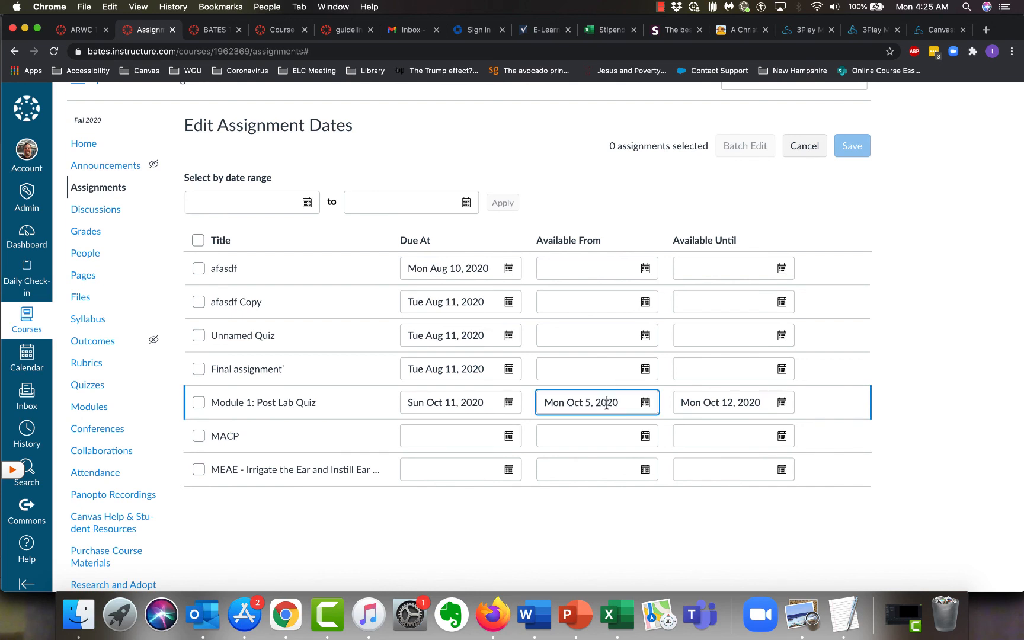
key(BackSpace)
click(734, 401)
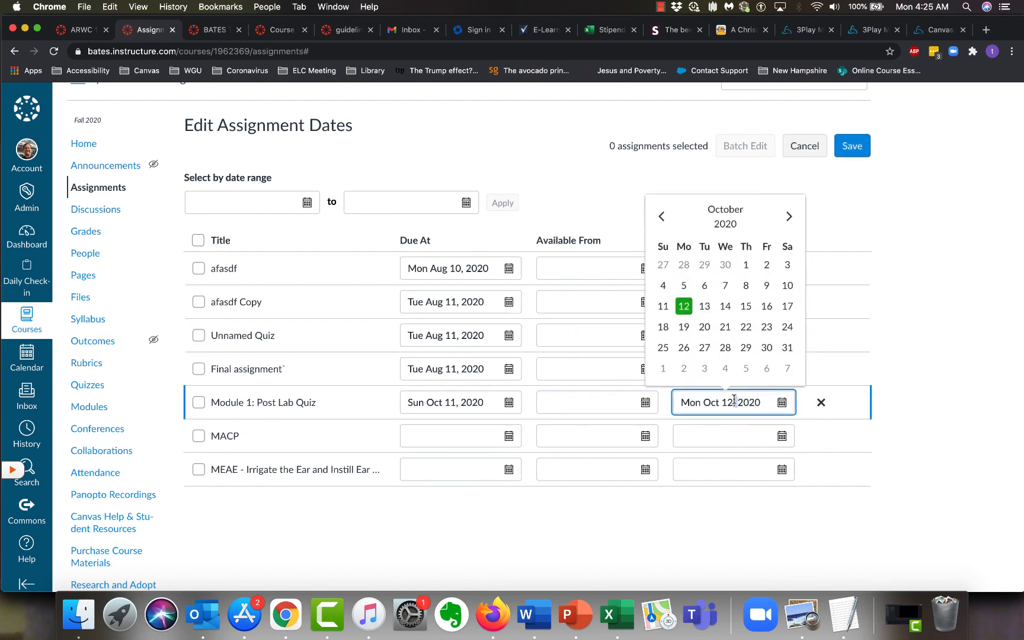
click(736, 401)
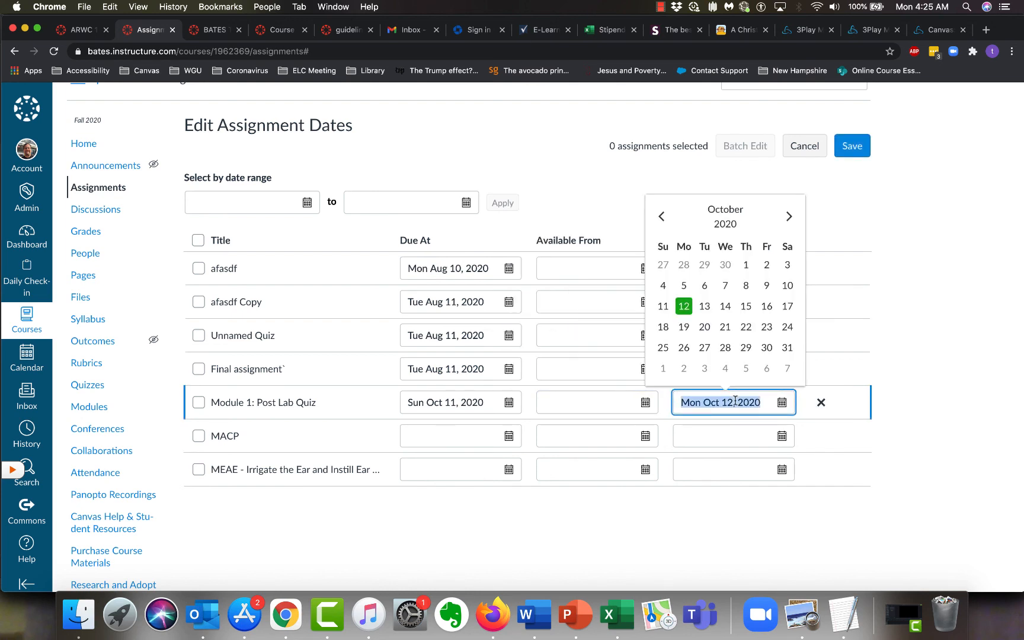
key(BackSpace)
click(1013, 267)
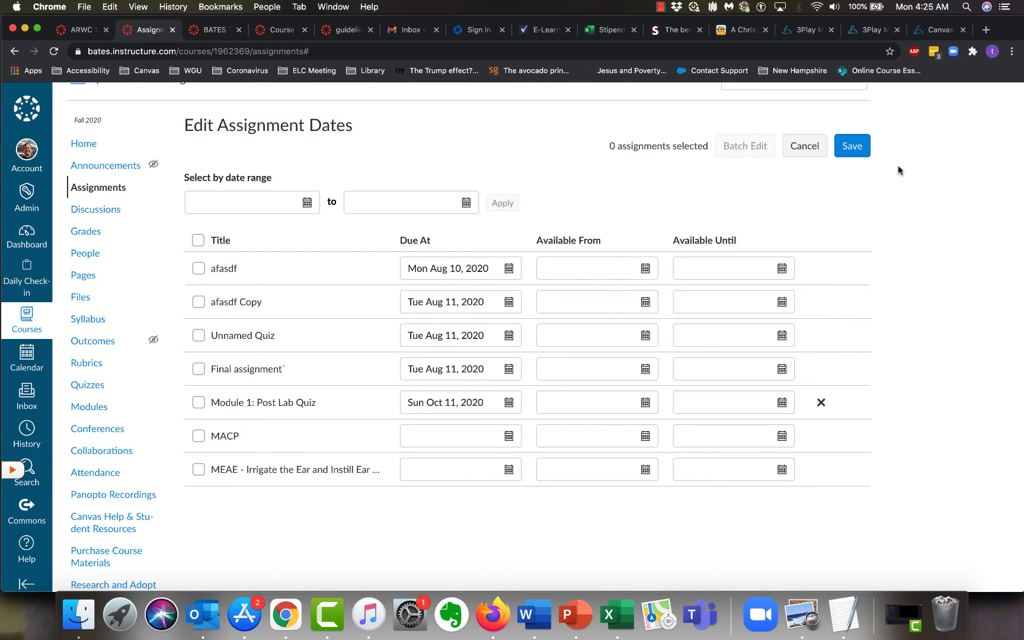
click(852, 141)
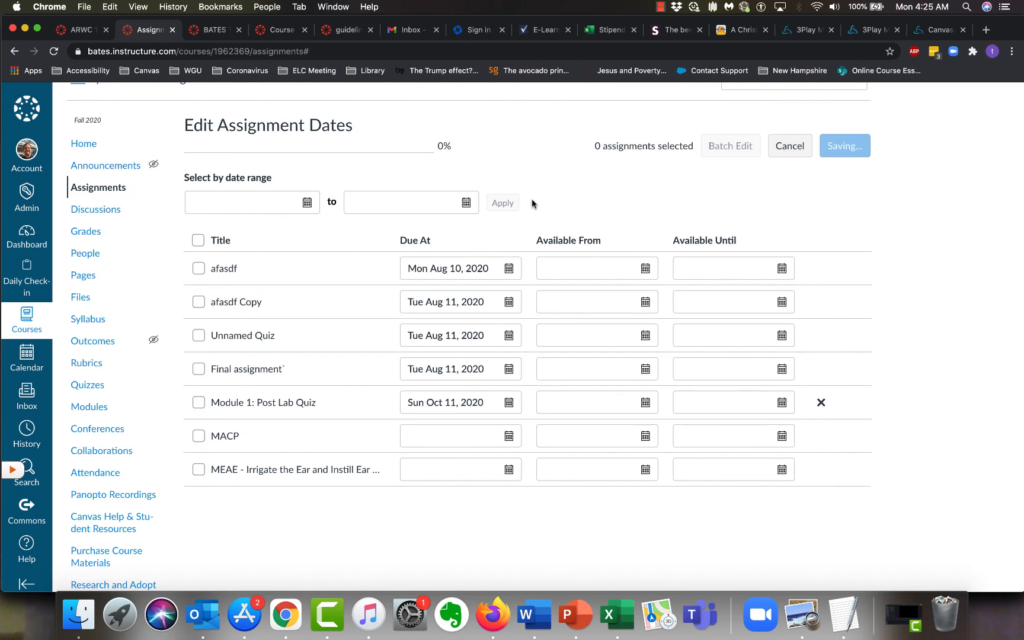